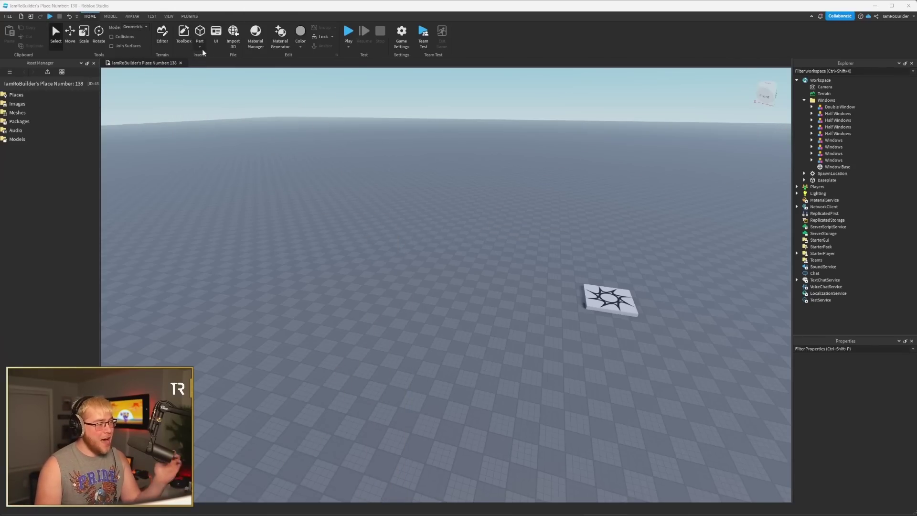
- Open File > Beta Features and confirm Material Generator is ticked
click(8, 17)
click(43, 130)
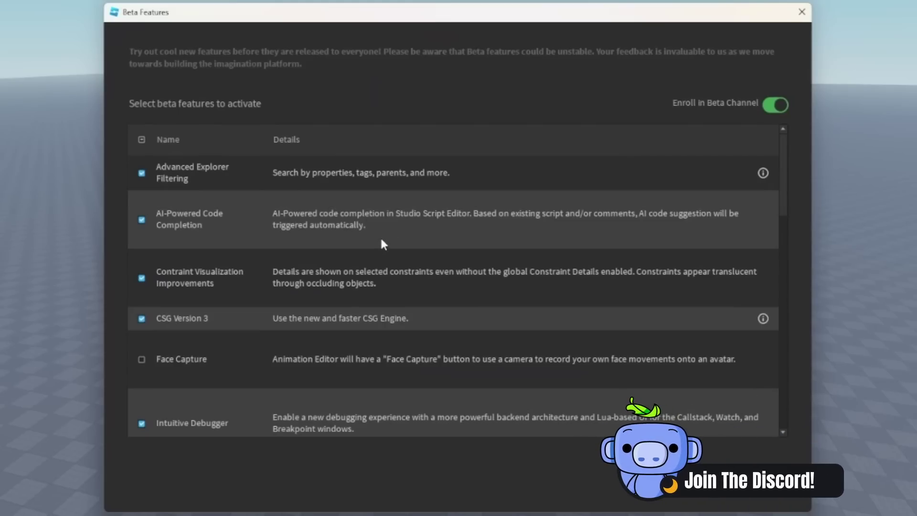
scroll(379, 236, down, 3)
scroll(378, 236, down, 3)
scroll(378, 239, up, 6)
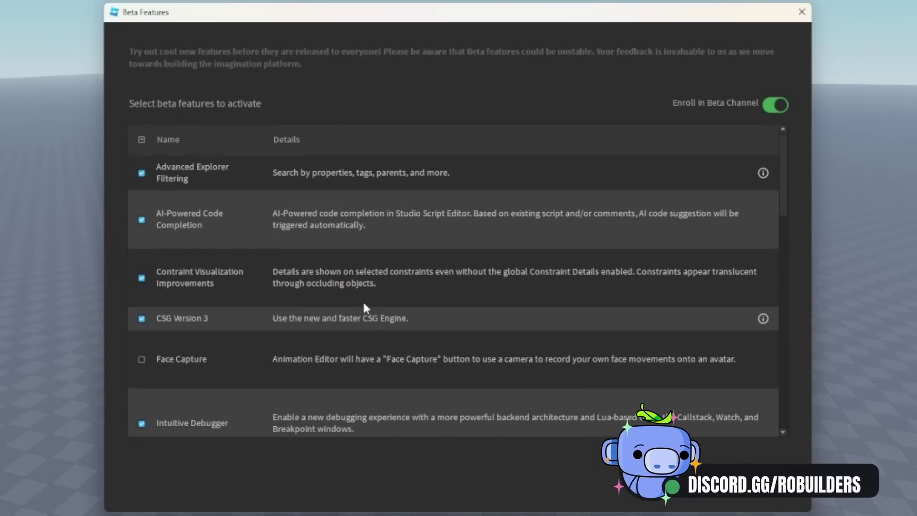
scroll(361, 286, down, 5)
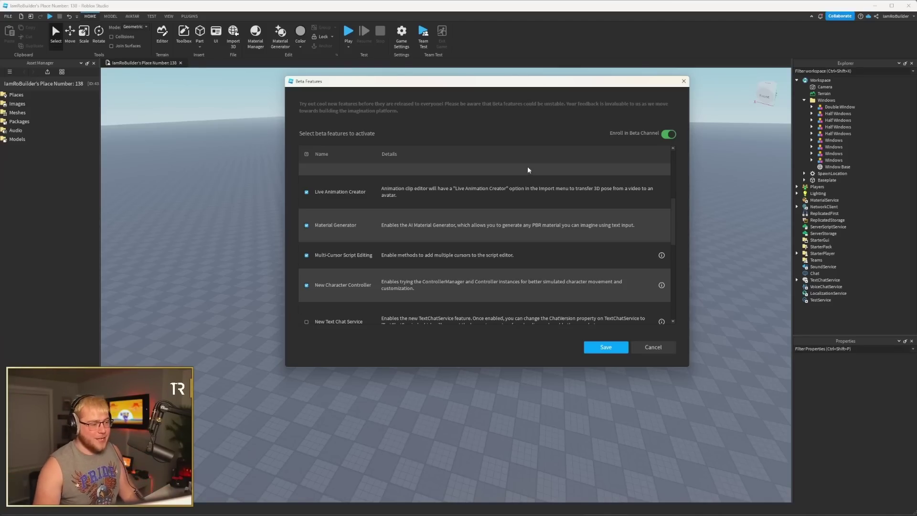
- Save the beta settings, open Material Generator, and scale a part into a tall wall
click(606, 351)
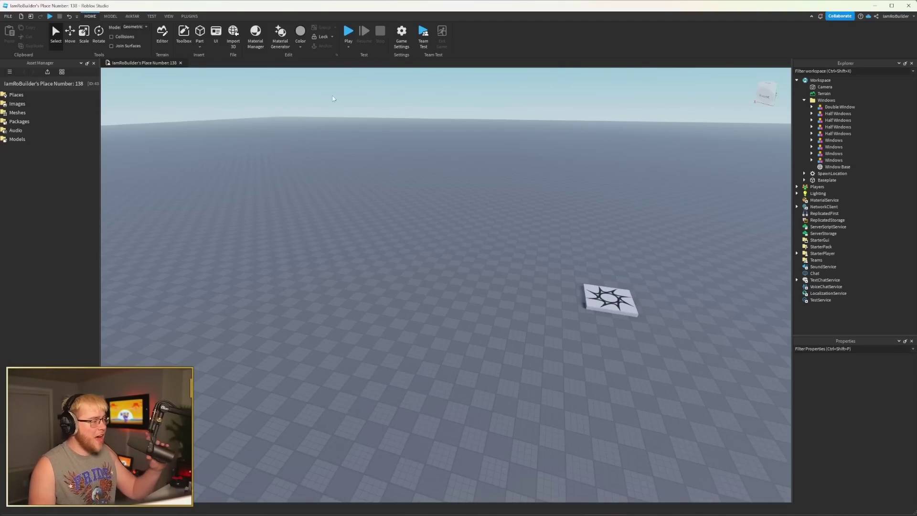
click(281, 36)
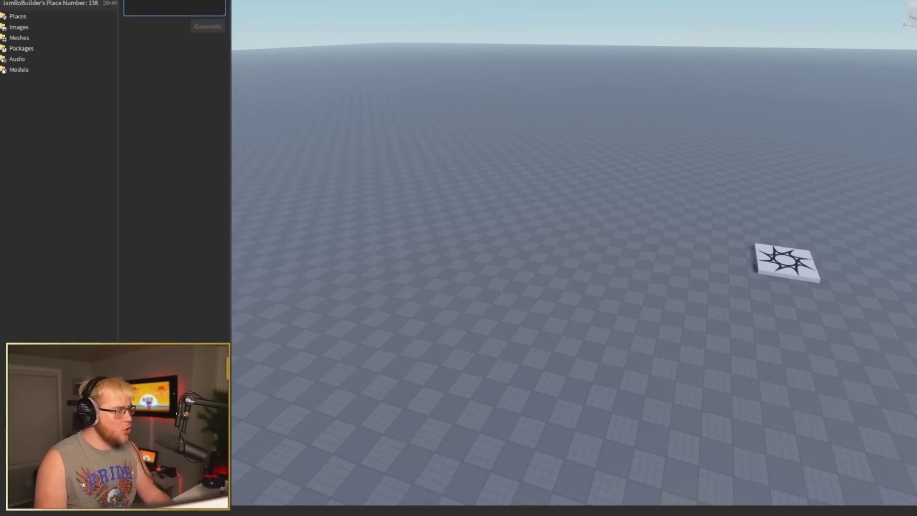
click(589, 242)
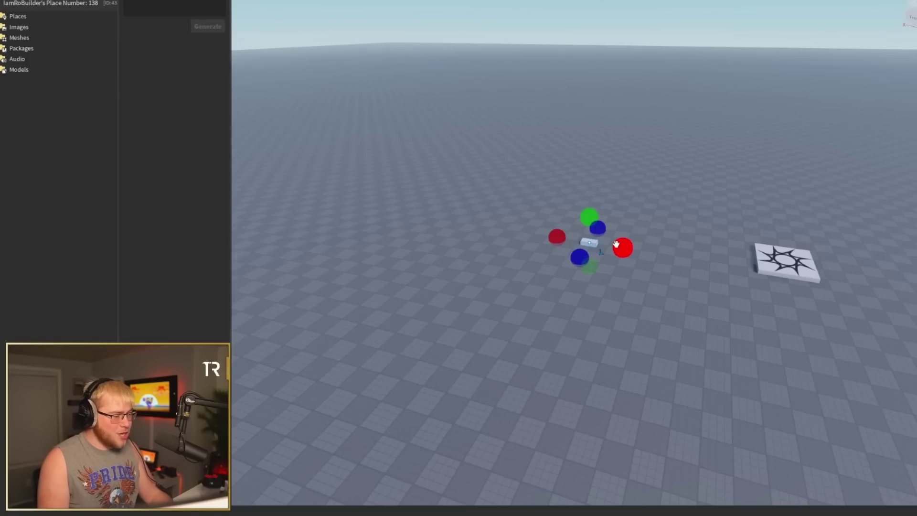
drag(622, 245, 672, 254)
click(598, 231)
click(588, 238)
drag(586, 226, 593, 145)
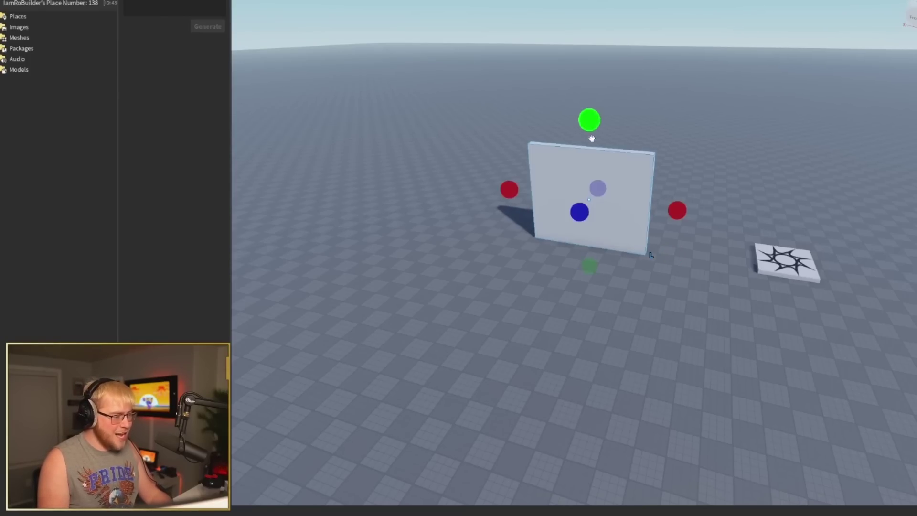
- Duplicate the wall and line the copies up side by side
key(ctrl+d)
drag(616, 201, 526, 235)
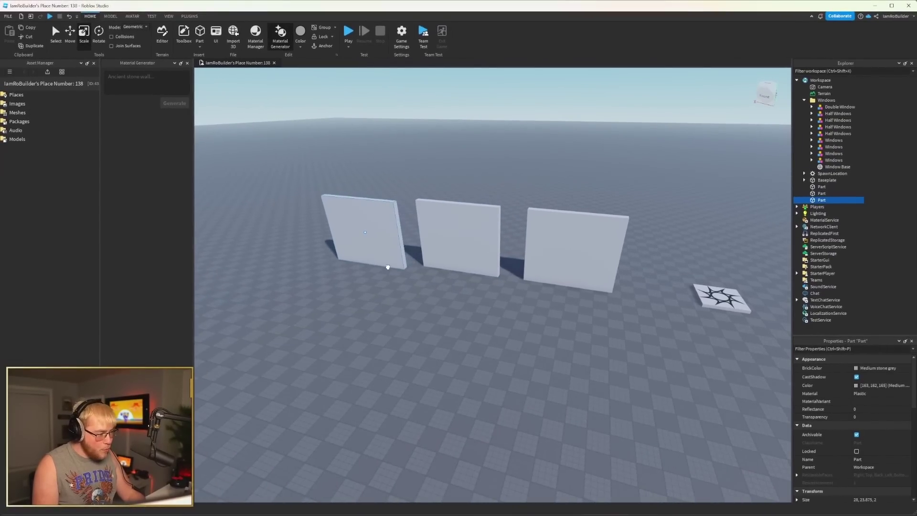
drag(410, 254, 413, 252)
click(507, 158)
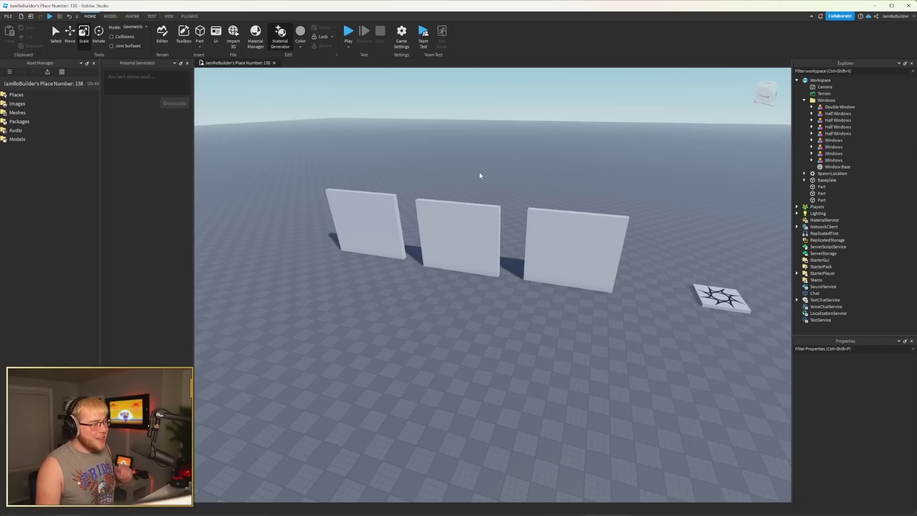
- Generate materials from 'old warn brick' and apply the third result to the middle wall
click(470, 231)
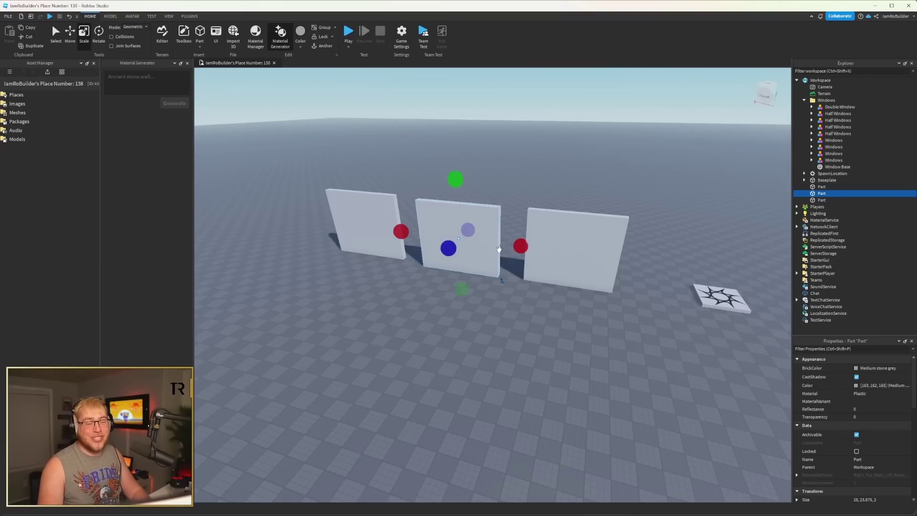
key(f)
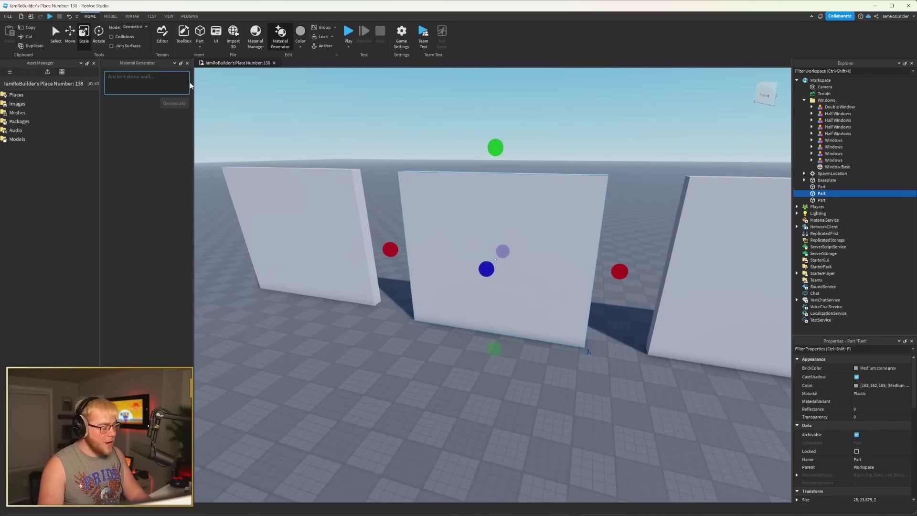
text(old warn)
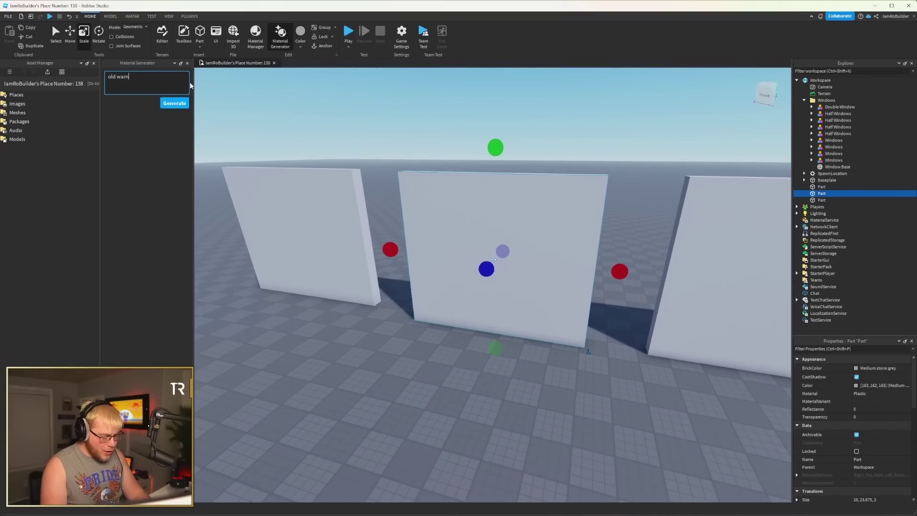
text( brick)
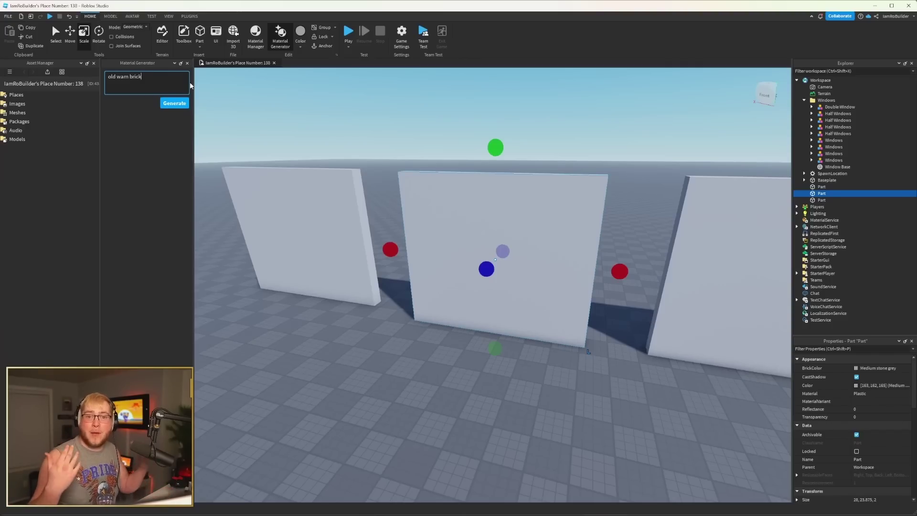
click(175, 104)
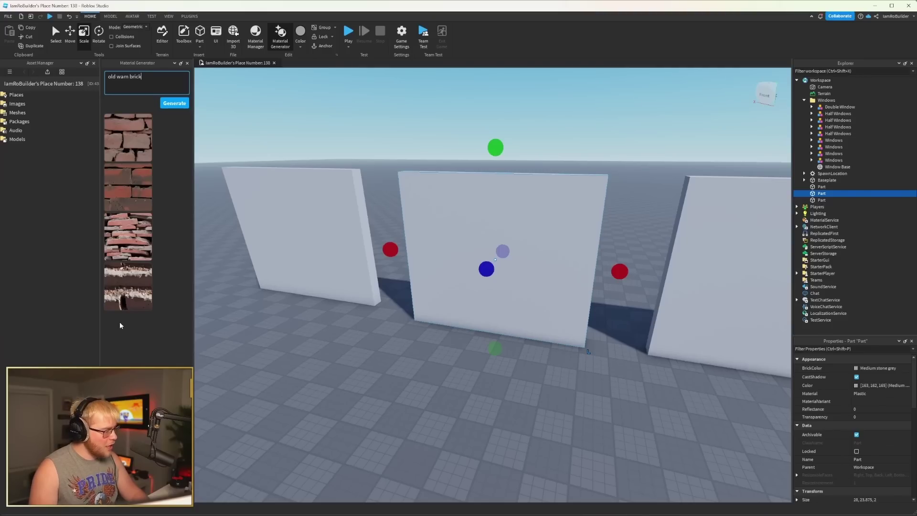
click(128, 238)
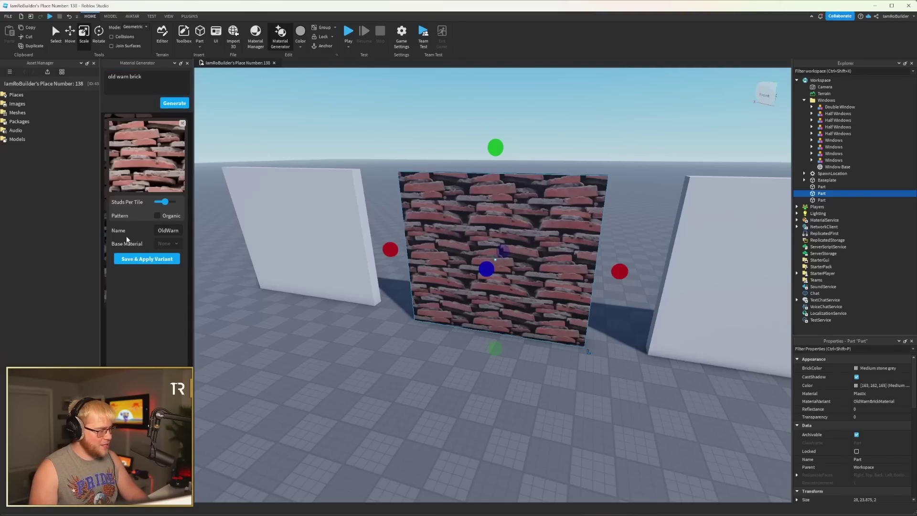
- Inspect the brick wall up close and raise Studs Per Tile to enlarge the bricks
scroll(410, 363, up, 10)
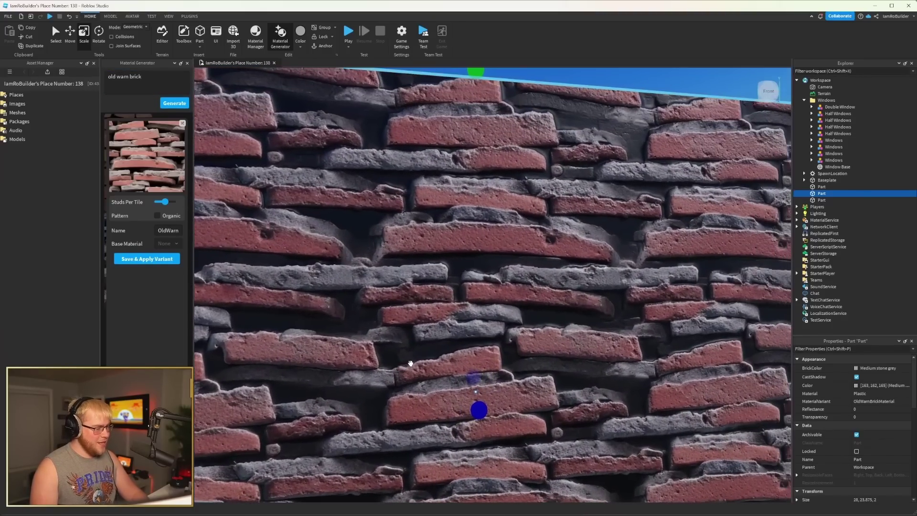
scroll(411, 363, down, 10)
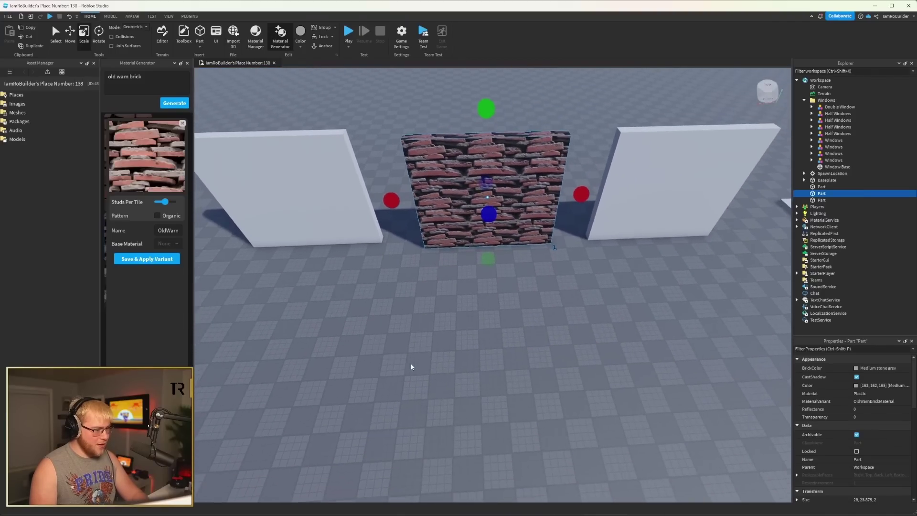
right_drag(411, 367, 427, 361)
scroll(411, 366, up, 5)
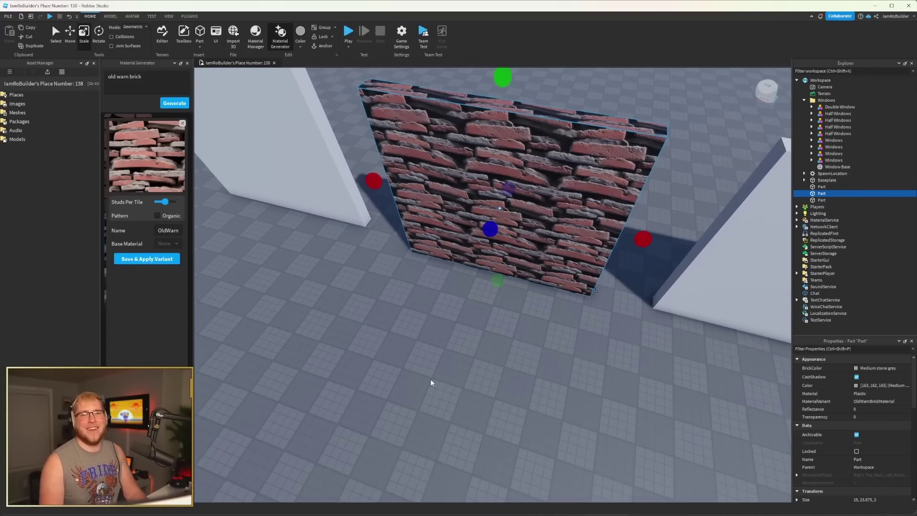
right_drag(441, 393, 482, 337)
scroll(481, 337, up, 8)
scroll(481, 337, down, 6)
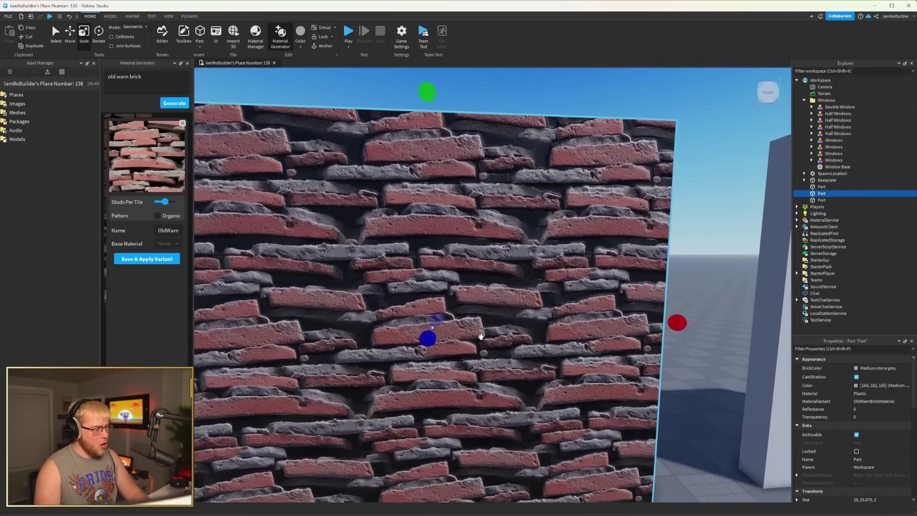
mouse_move(481, 337)
right_down()
mouse_move(461, 339)
mouse_move(478, 337)
right_up()
scroll(478, 337, down, 5)
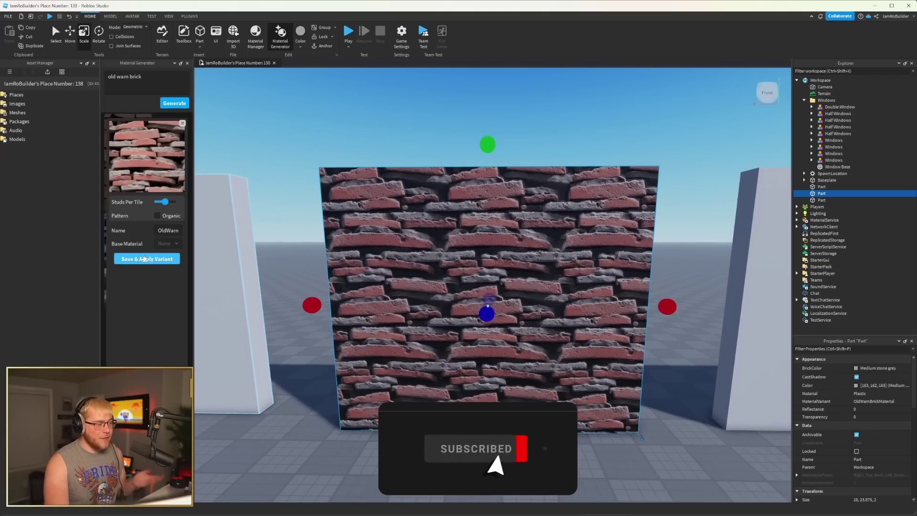
drag(165, 207, 164, 206)
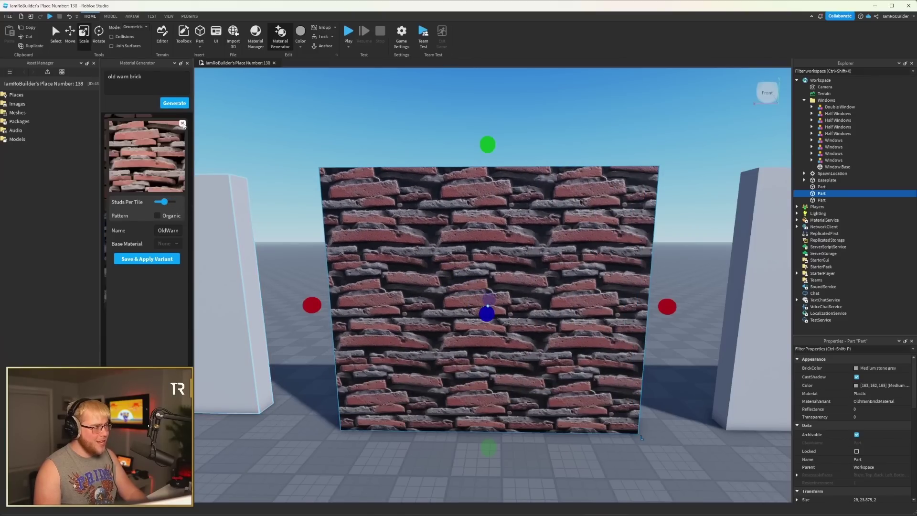
- Try another brick result with smaller tiling on the wall, then discard it
click(182, 124)
click(119, 276)
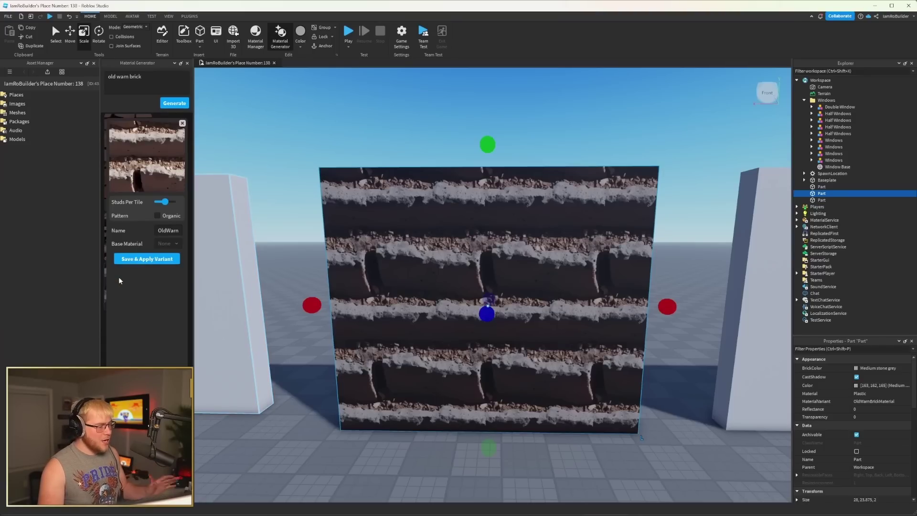
drag(156, 207, 161, 207)
click(182, 124)
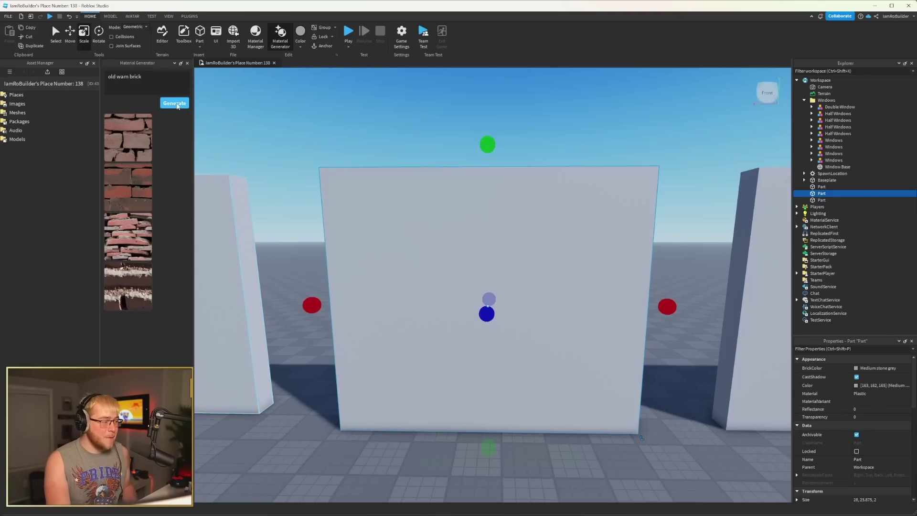
- Generate a fresh brick set, apply one, and drag Studs Per Tile far left
click(176, 104)
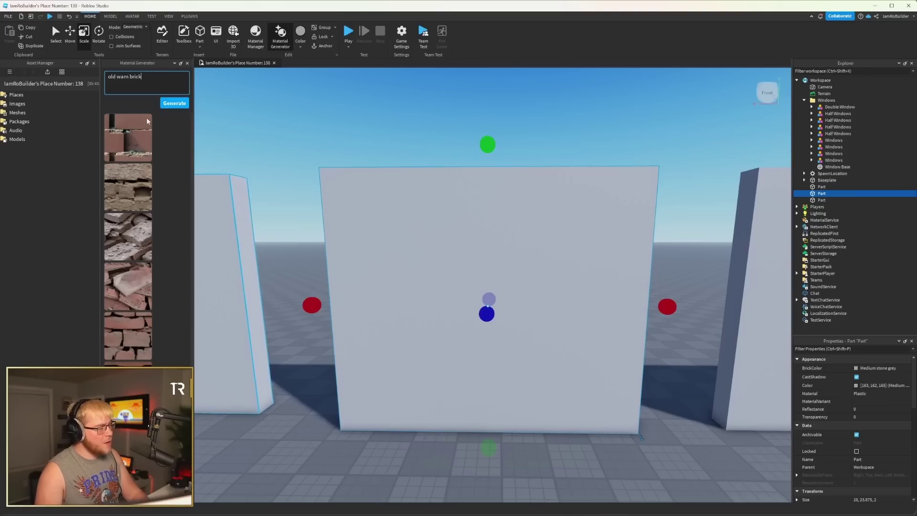
click(138, 128)
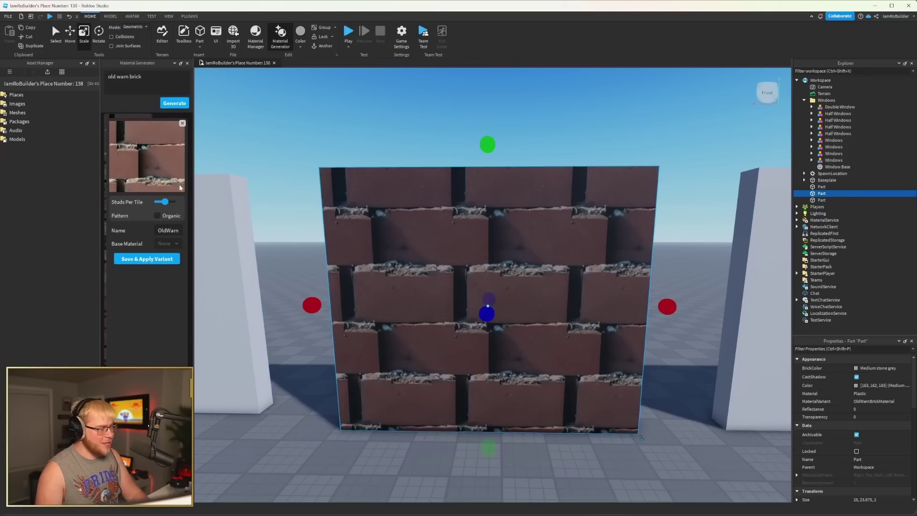
drag(165, 204, 156, 205)
scroll(546, 227, up, 10)
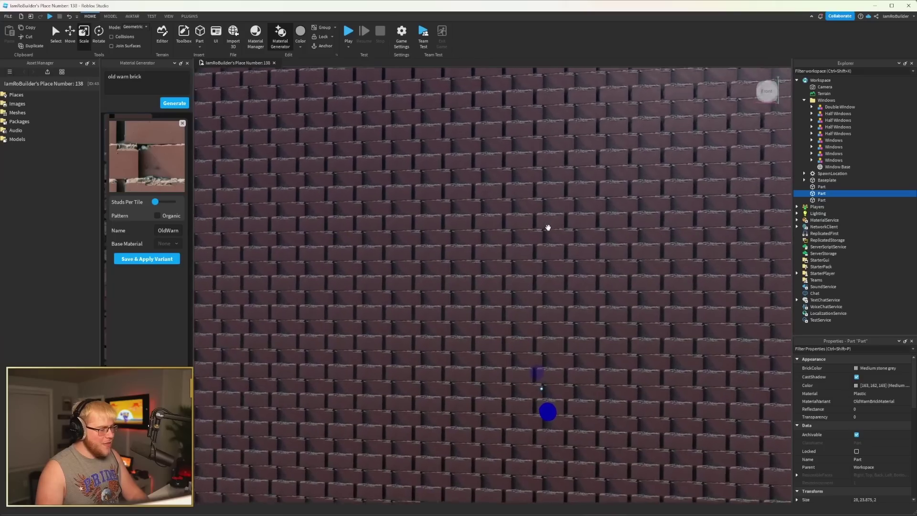
scroll(547, 227, down, 10)
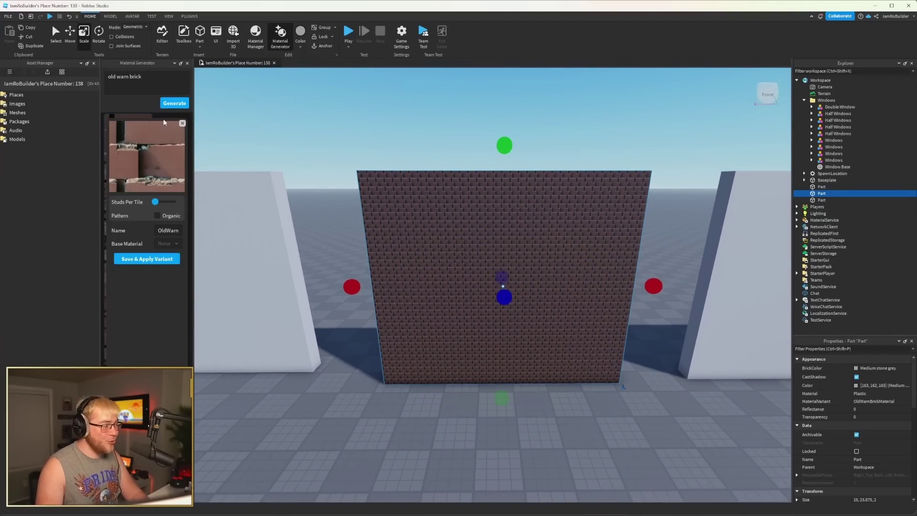
- Discard the brick preview and generate materials from 'old stone wall with grass'
click(182, 124)
scroll(374, 205, down, 5)
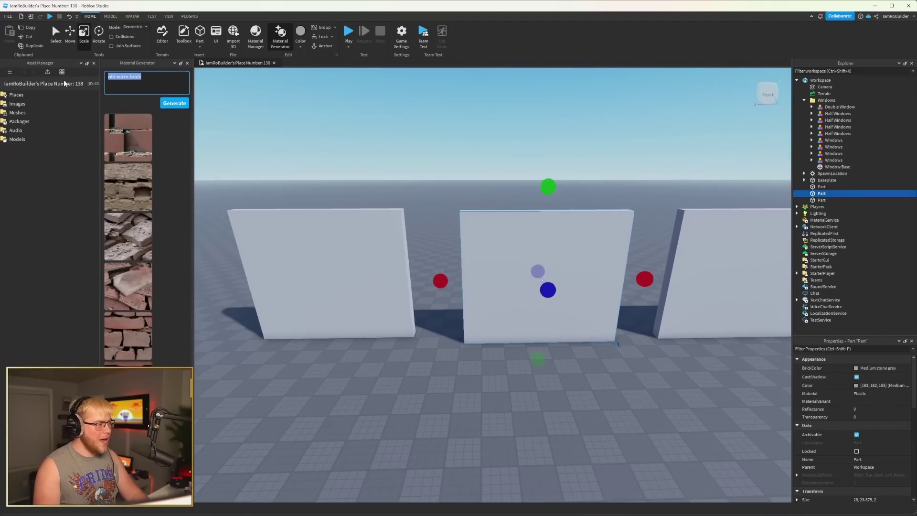
text(ol)
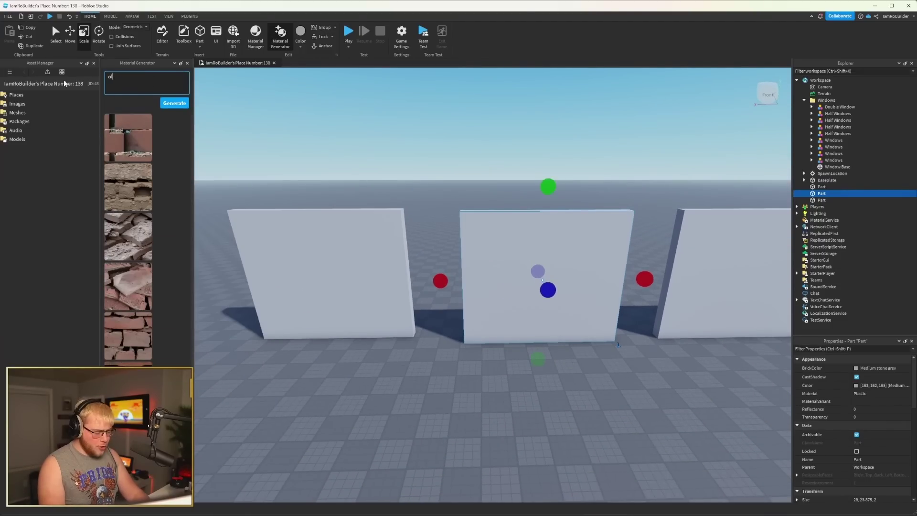
text(d stone w)
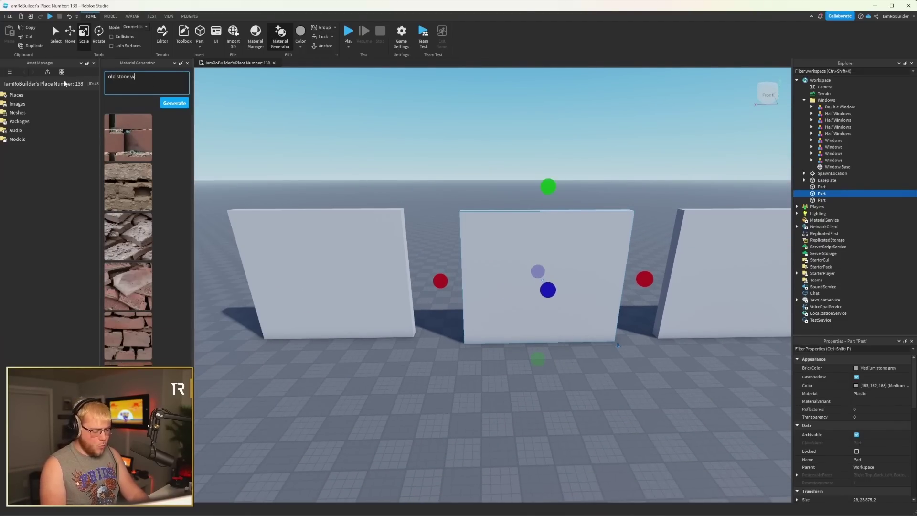
text(all with grass)
key(Return)
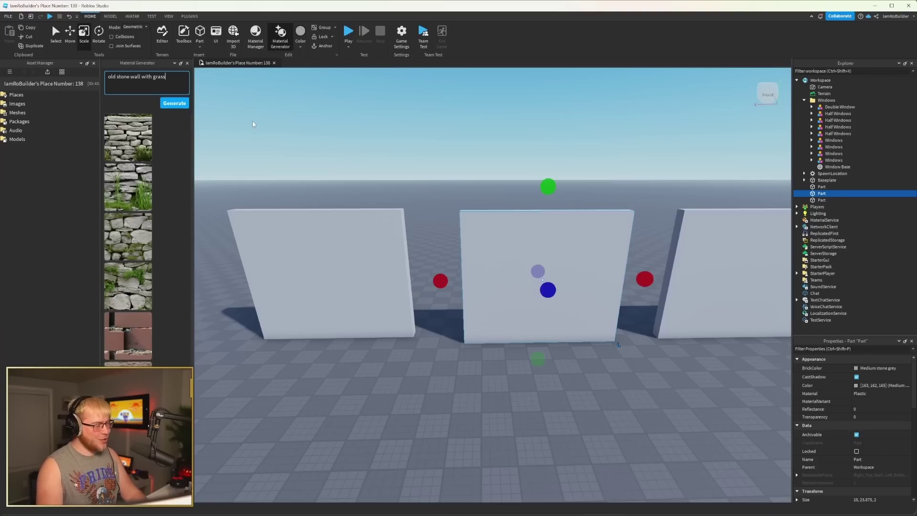
- Preview a mossy stone-wall result on the middle wall
scroll(141, 333, down, 3)
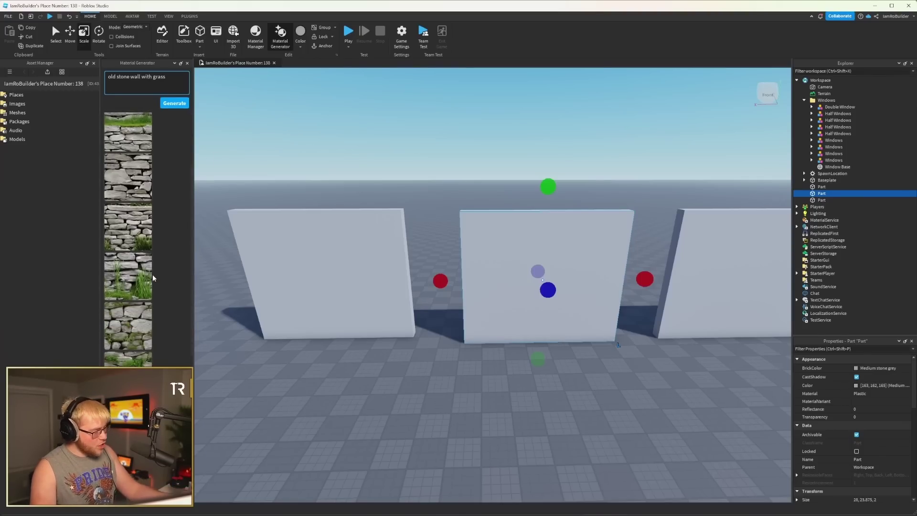
click(133, 330)
scroll(523, 294, up, 5)
scroll(524, 297, down, 3)
scroll(525, 297, up, 5)
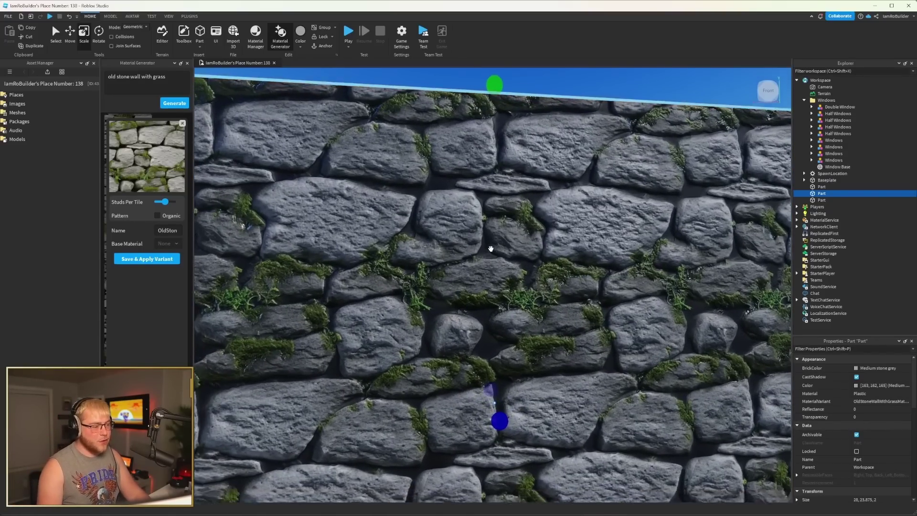
scroll(491, 249, down, 5)
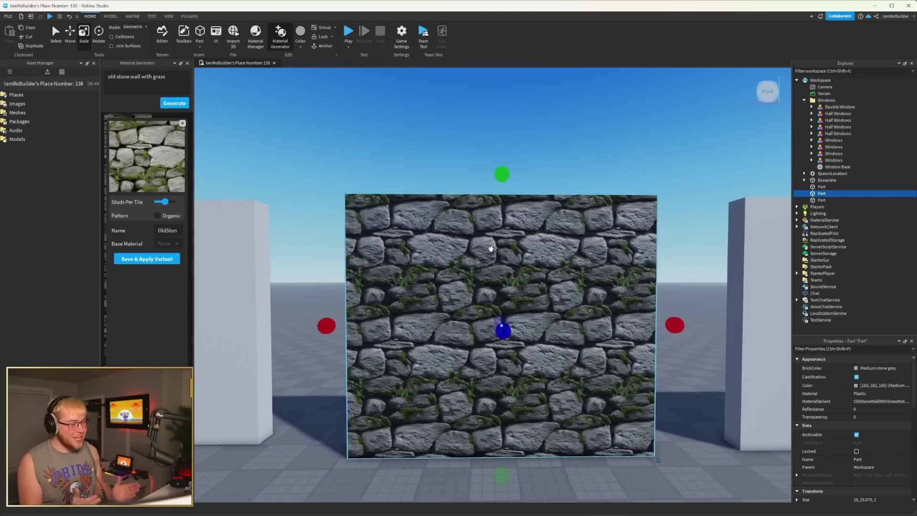
- Reselect the middle wall, set Base Material to Cobblestone, and close the preview
click(419, 150)
click(471, 287)
scroll(471, 289, up, 5)
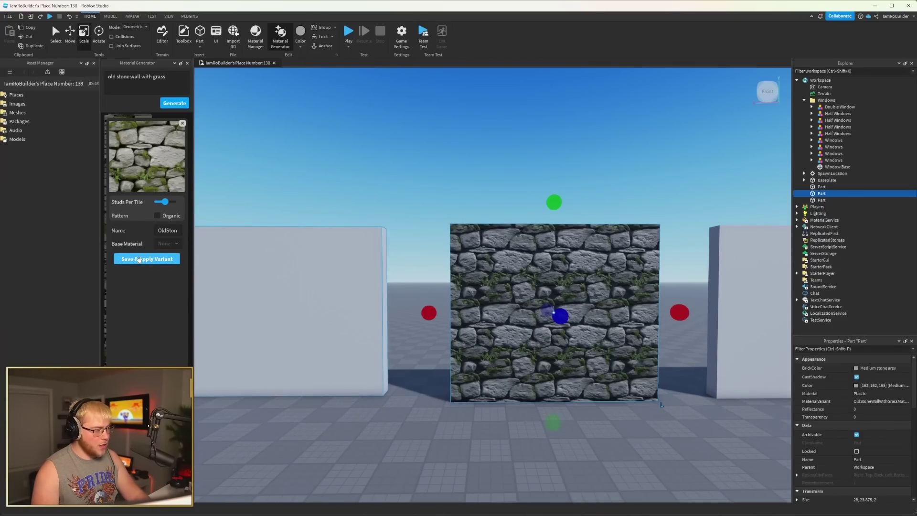
click(165, 245)
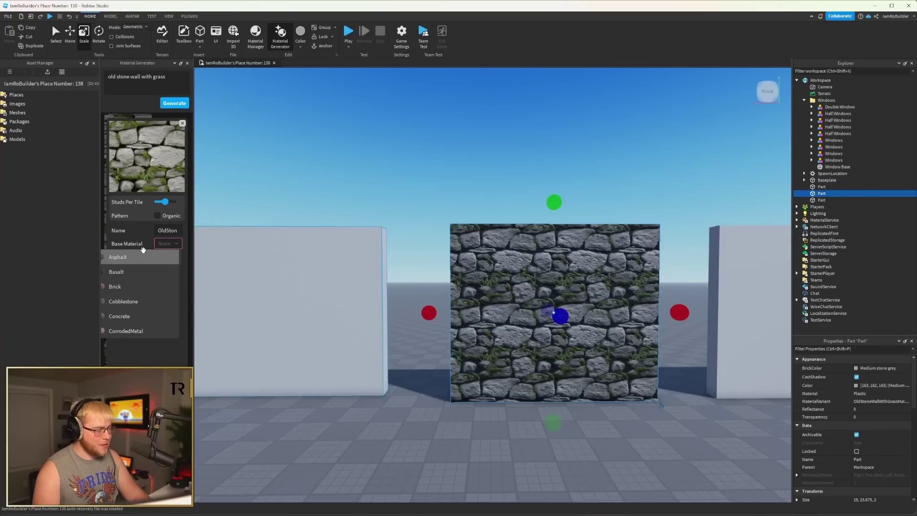
click(138, 302)
click(144, 260)
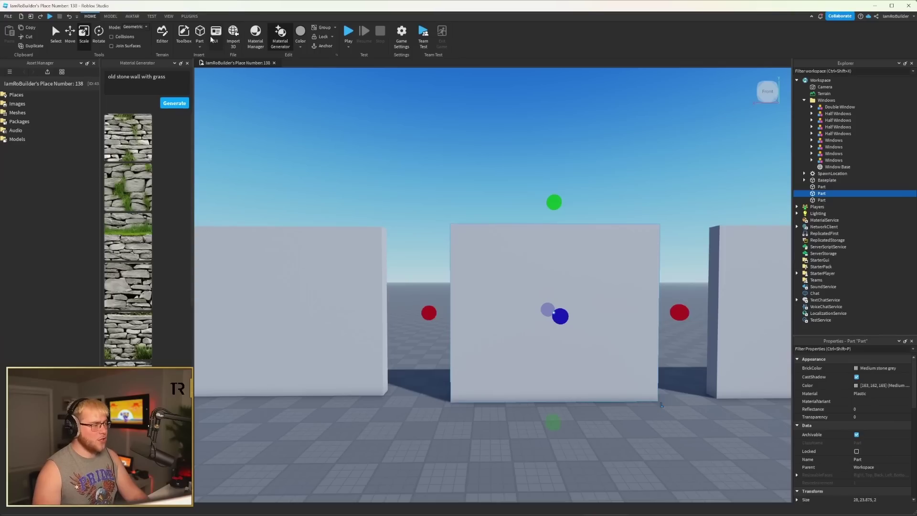
- In Material Manager, switch Cobblestone's Material Override to None and back to Cobblestone
click(255, 36)
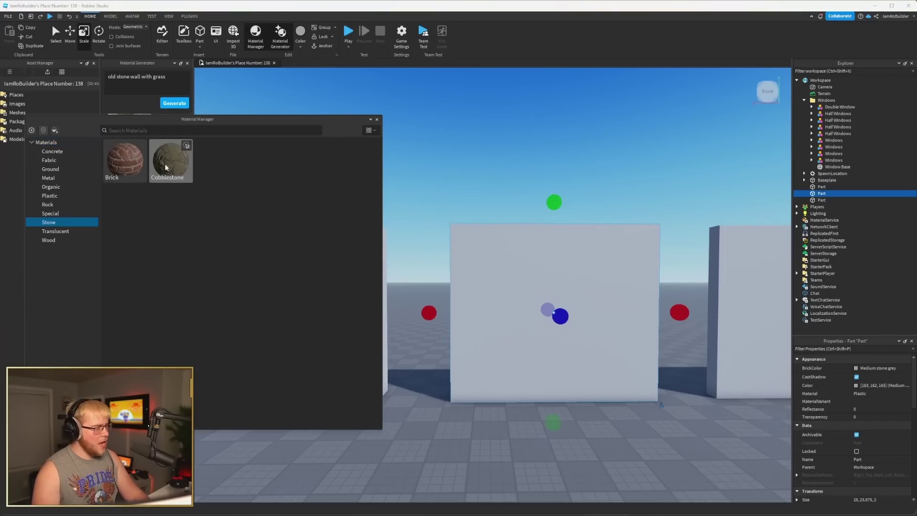
click(169, 165)
click(350, 313)
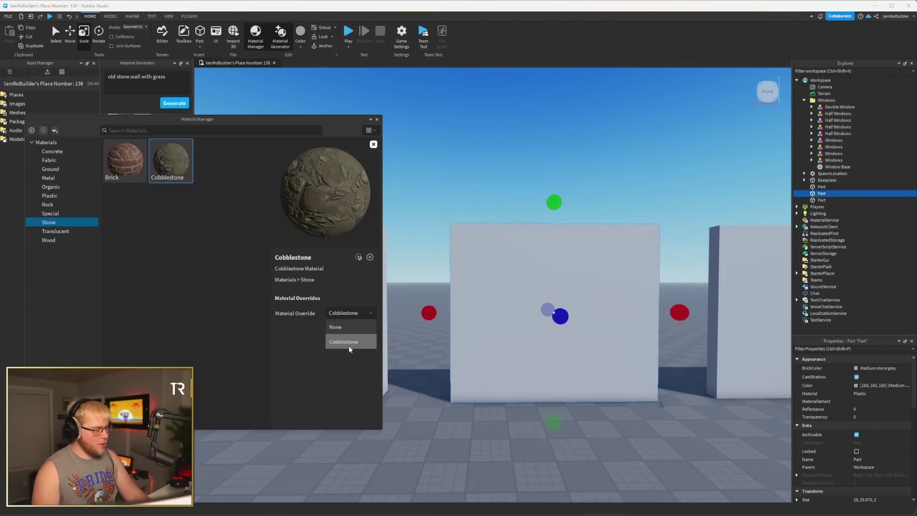
click(330, 328)
click(342, 342)
- Close the Material Manager and select MaterialService in Explorer
click(46, 142)
scroll(188, 241, down, 5)
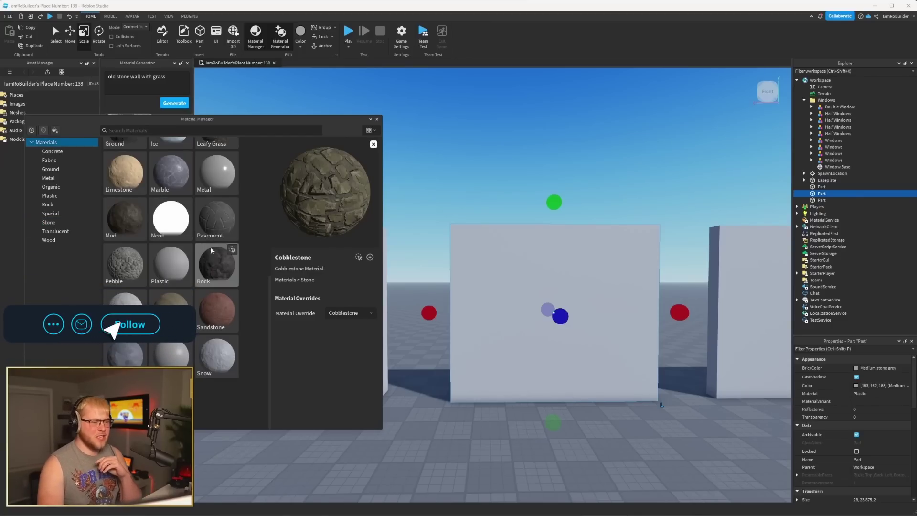
click(377, 119)
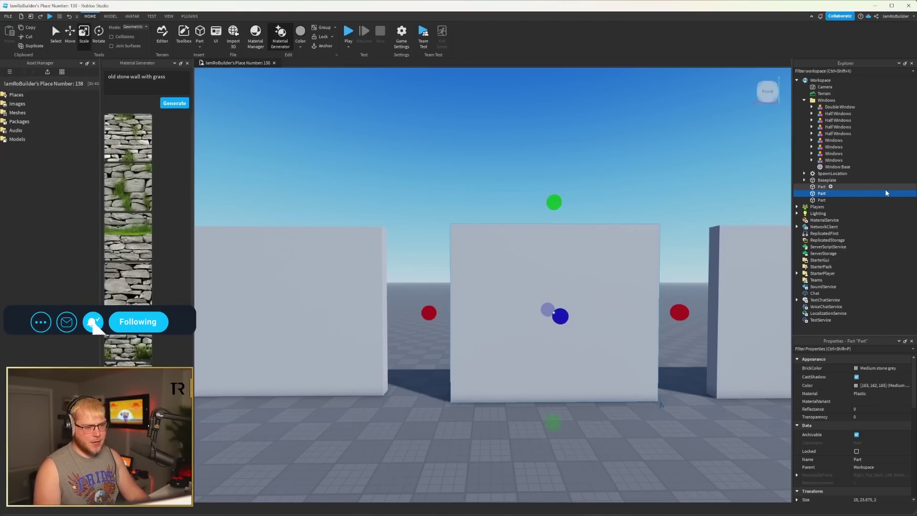
click(805, 221)
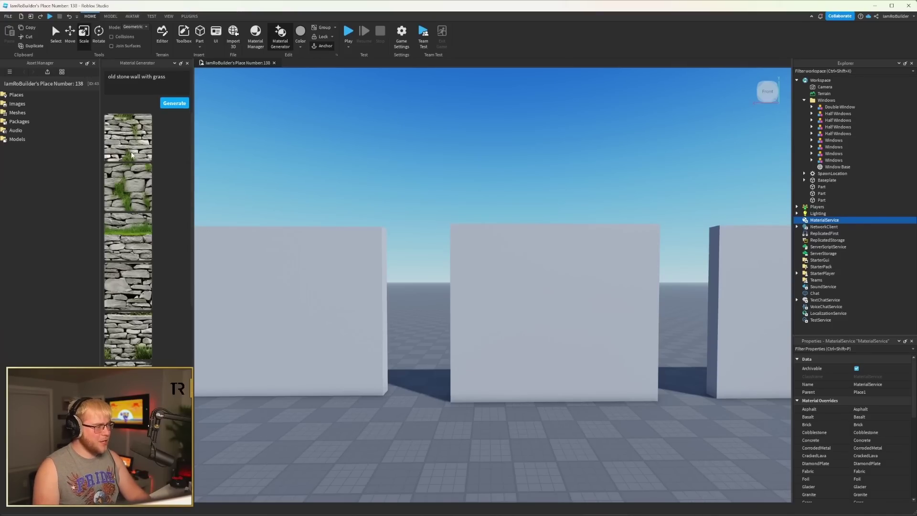
- Replace the prompt with 'rainbow brick road', generate, and correct the 'roal' typo
click(177, 82)
key(ctrl+a)
key(BackSpace)
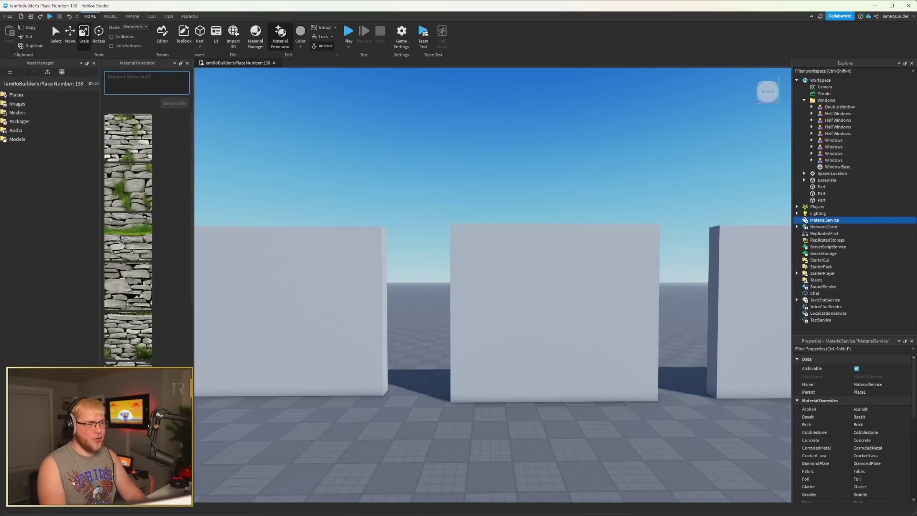
text(rai)
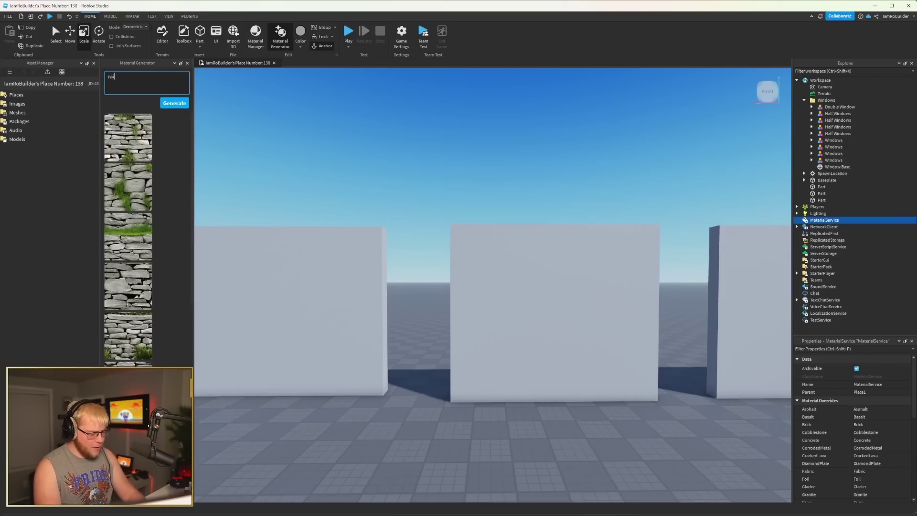
text(nbow brick roal)
key(Return)
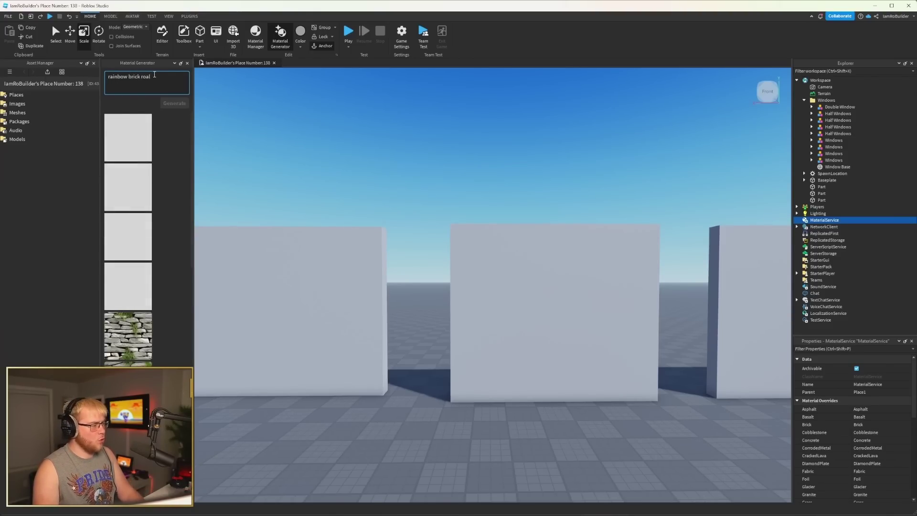
key(BackSpace)
text(d)
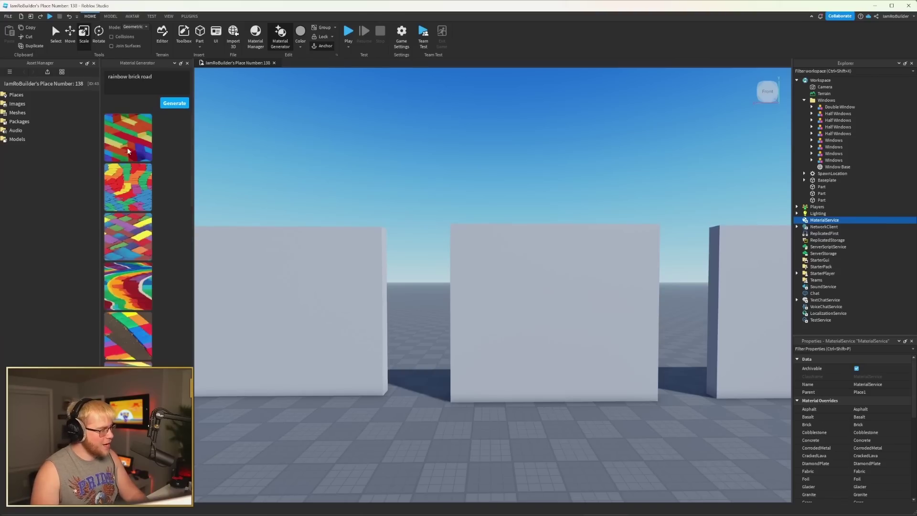
scroll(141, 251, down, 2)
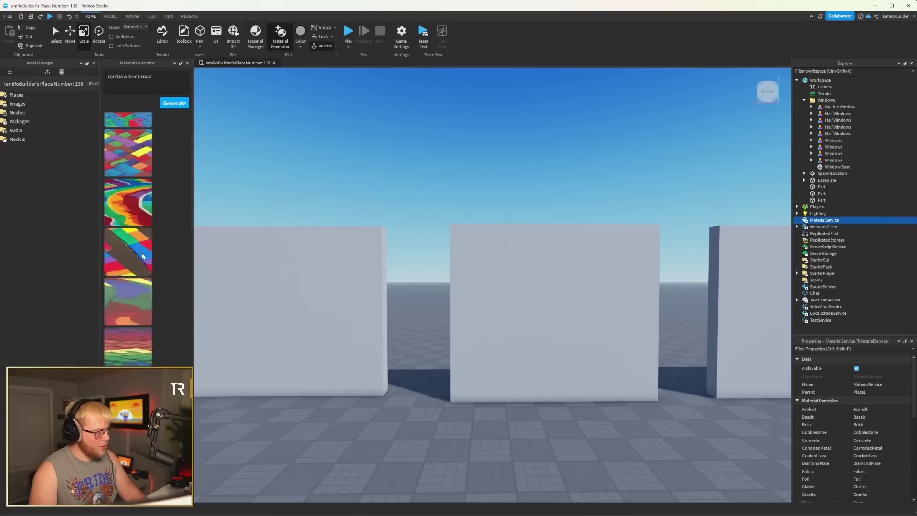
- Preview the first rainbow brick texture on the middle wall
click(142, 257)
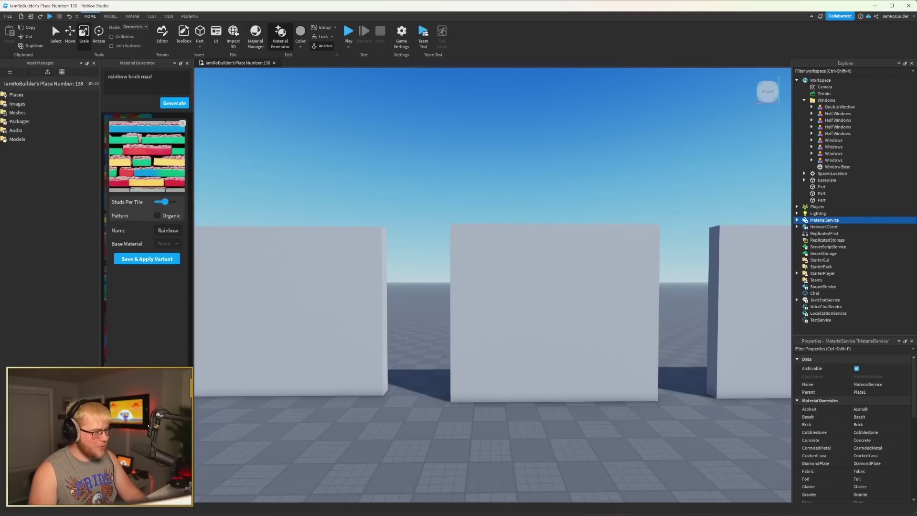
click(467, 316)
scroll(424, 240, up, 2)
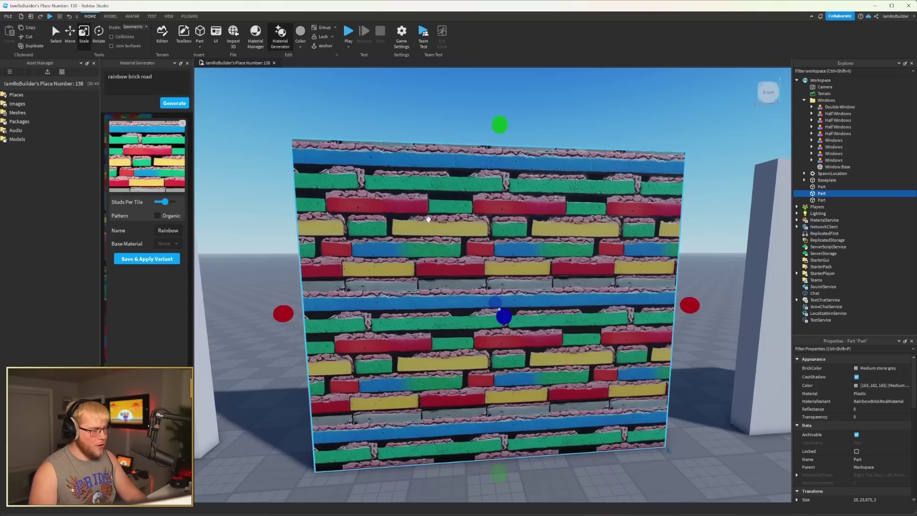
scroll(481, 216, up, 5)
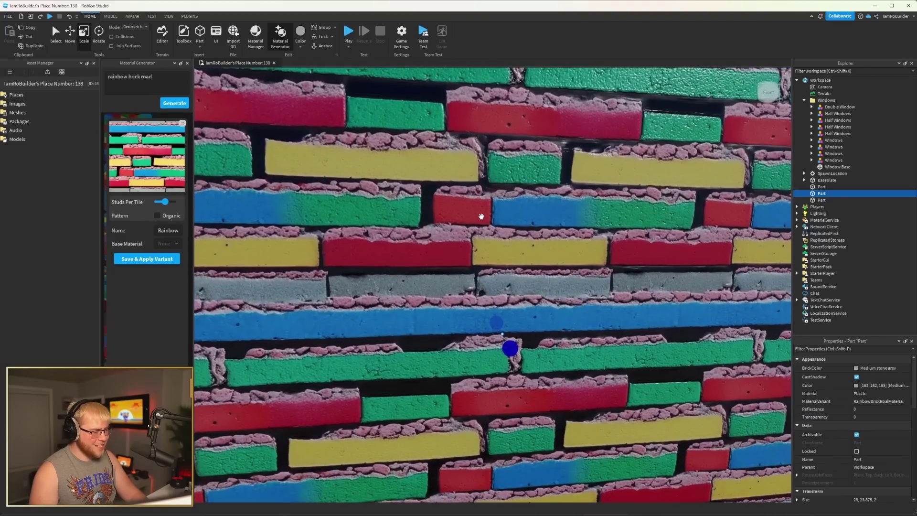
scroll(481, 217, down, 5)
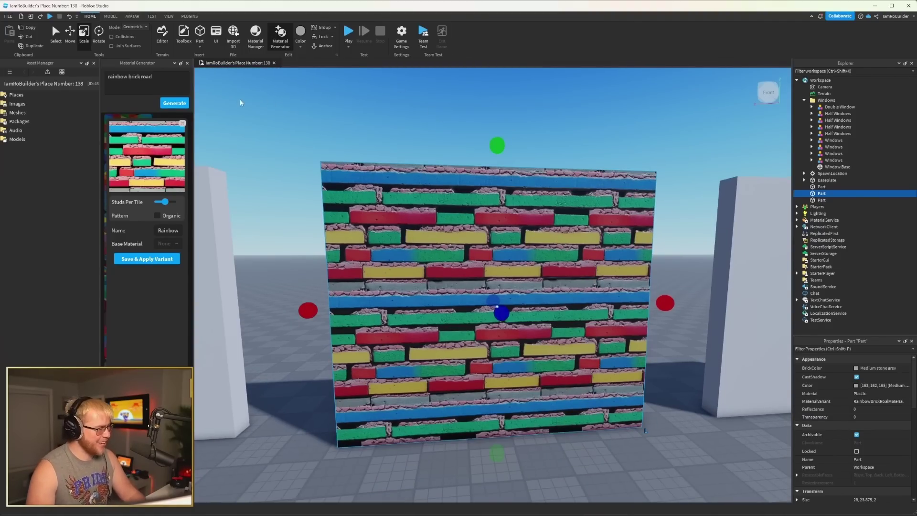
- Discard that variant and try the second rainbow texture on the wall
click(182, 124)
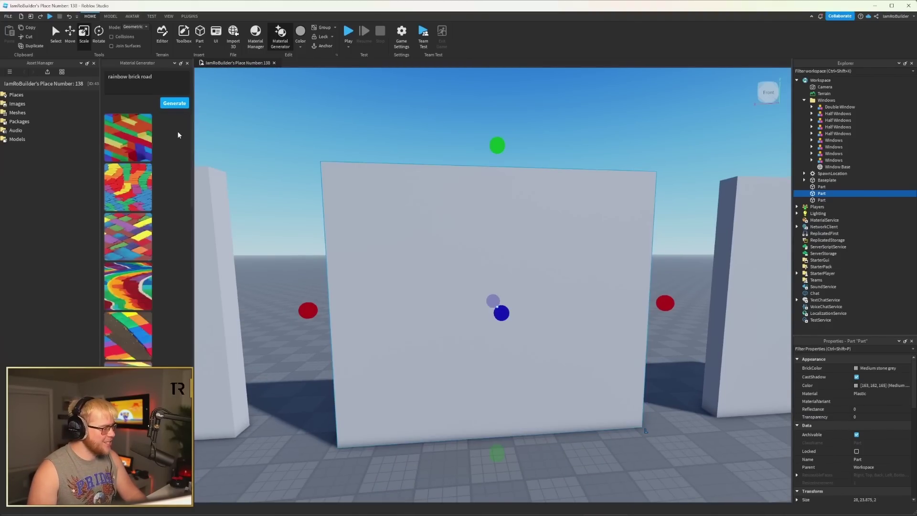
click(122, 204)
scroll(594, 241, down, 10)
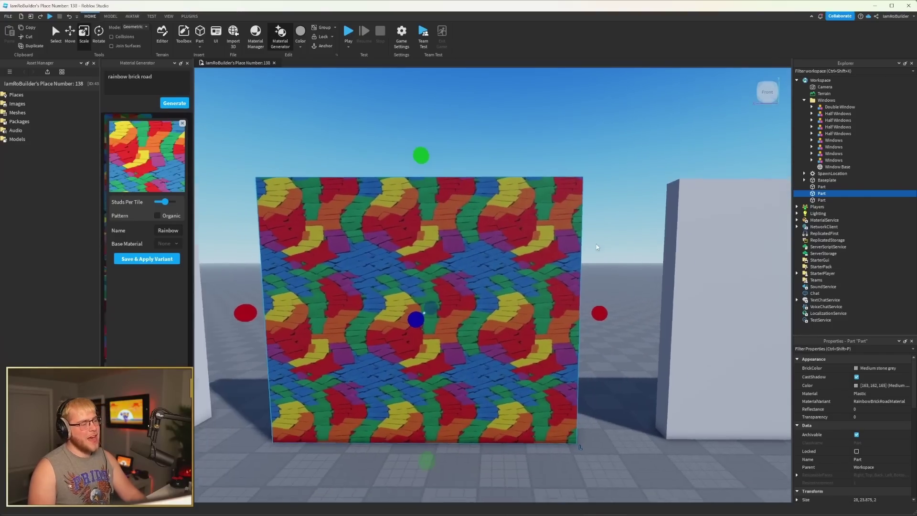
scroll(596, 243, down, 10)
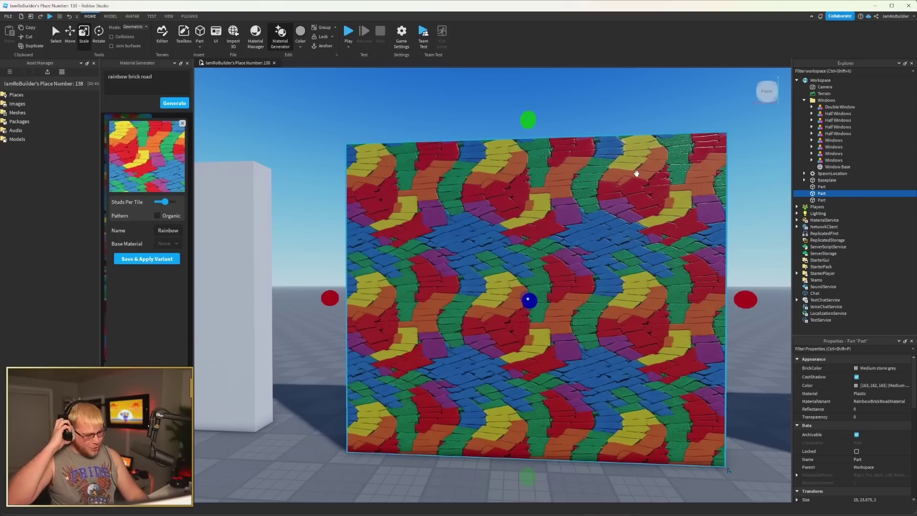
- Set the wall's Material to Cobblestone and its MaterialVariant to <None>
click(867, 394)
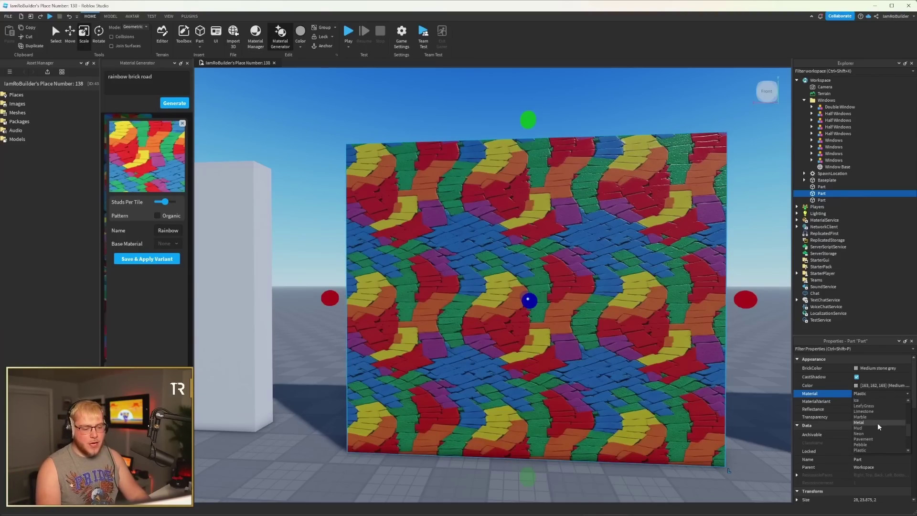
scroll(872, 428, up, 5)
click(872, 414)
click(897, 402)
click(897, 402)
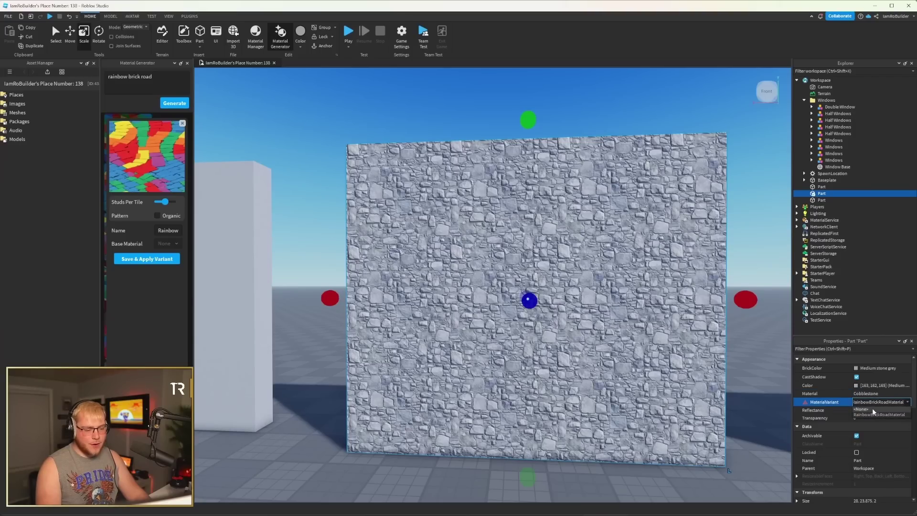
click(897, 409)
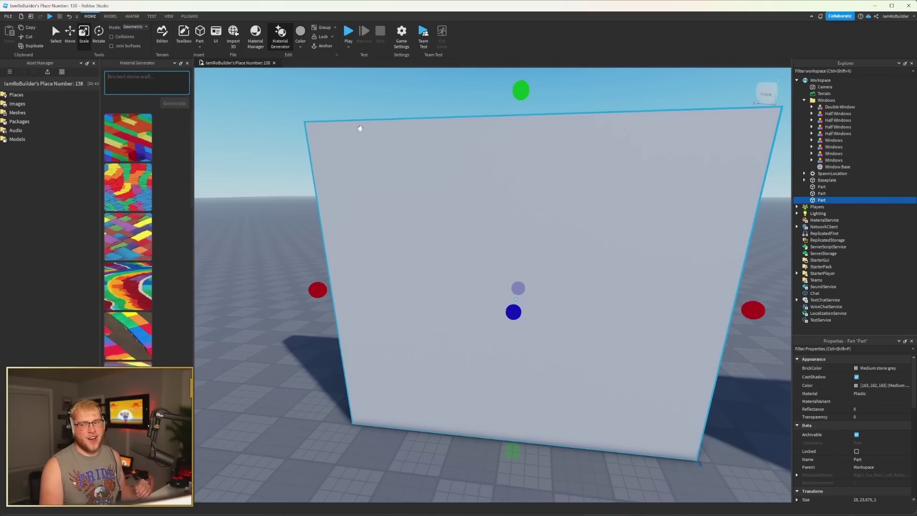
- Enter 'purple alien plant with green slime' as the prompt and generate
click(133, 79)
text(alien)
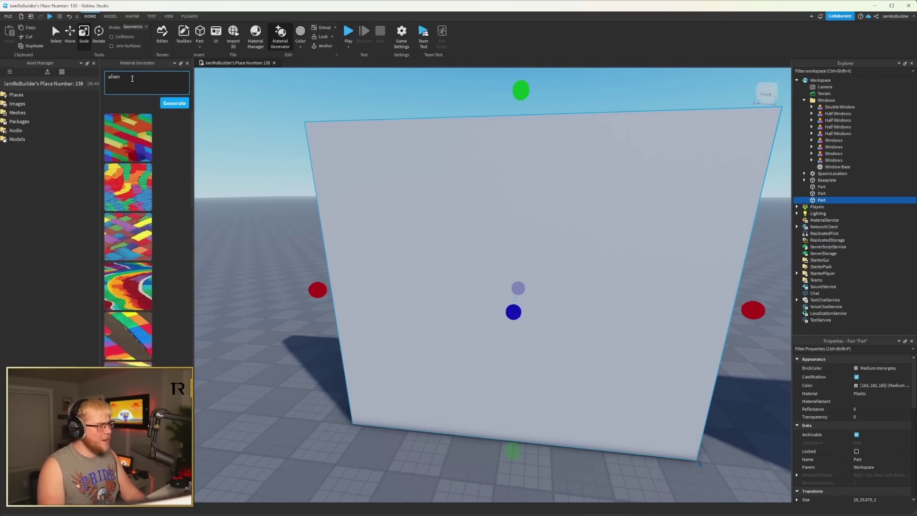
text( plant with green)
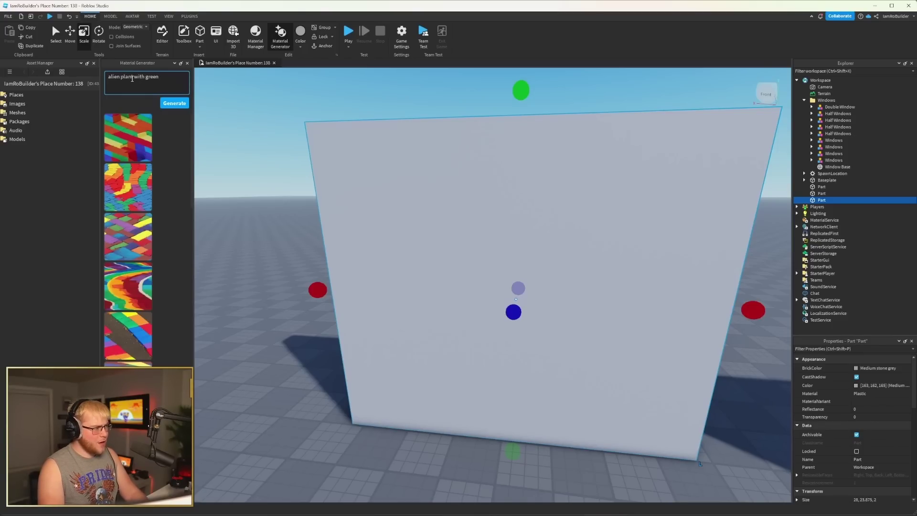
text( slime)
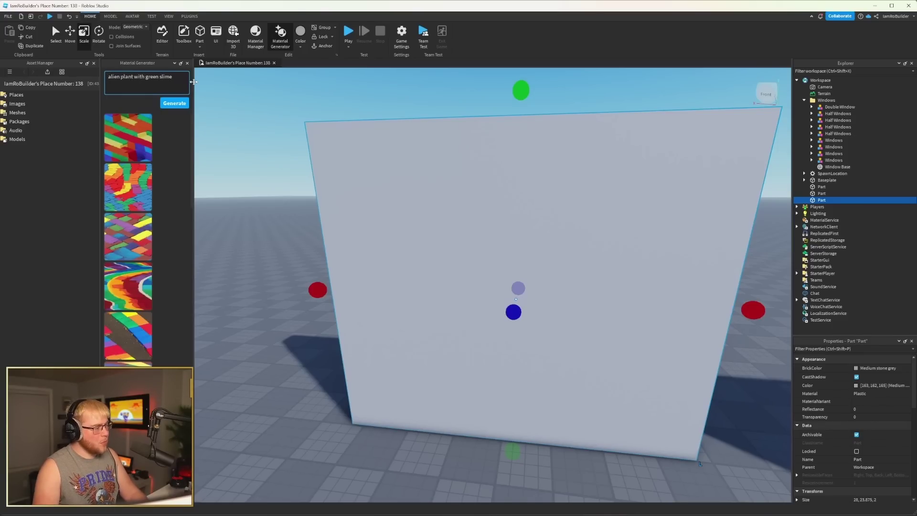
text(purple)
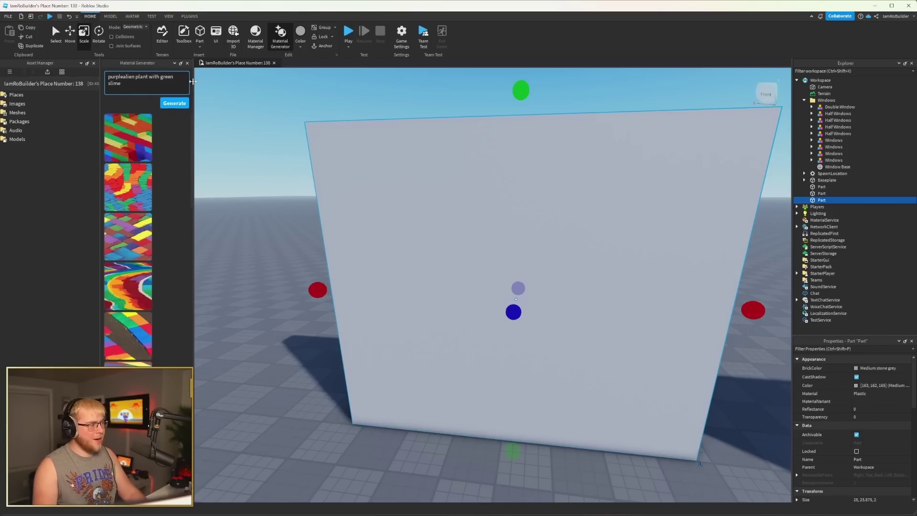
click(180, 106)
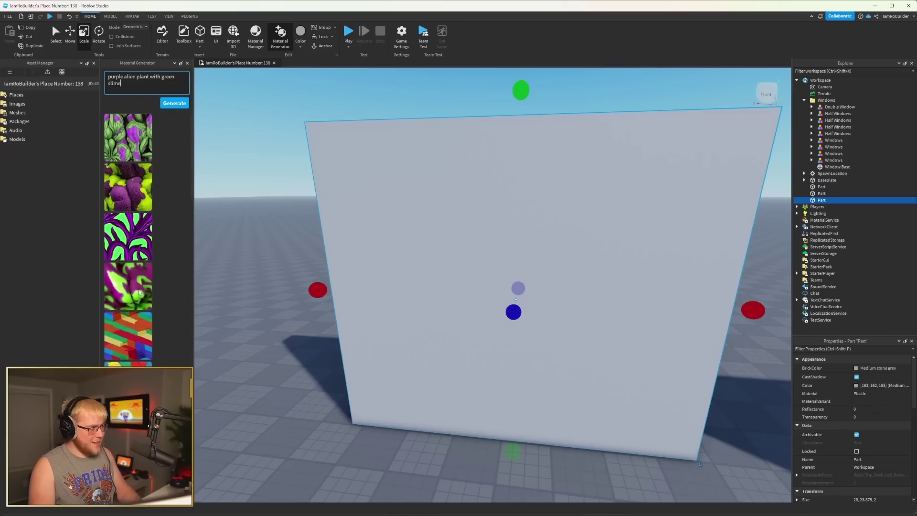
click(131, 239)
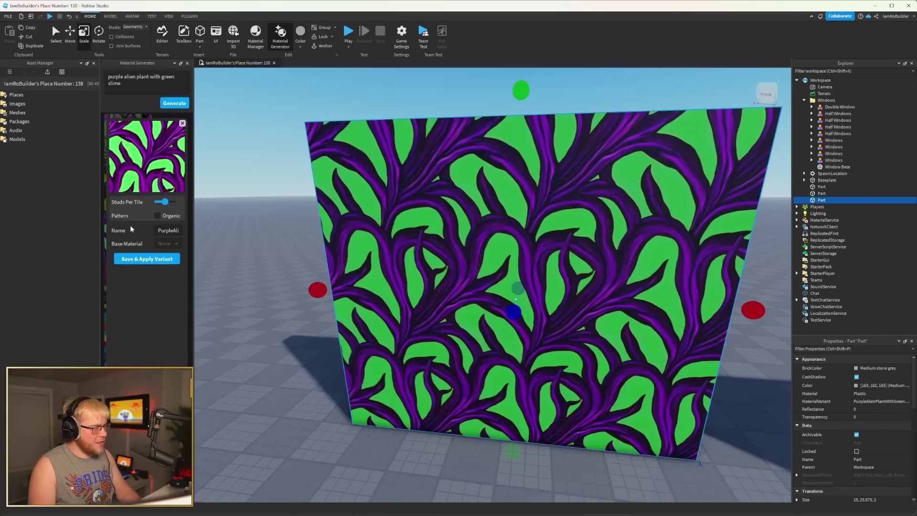
scroll(492, 227, up, 5)
scroll(496, 228, down, 6)
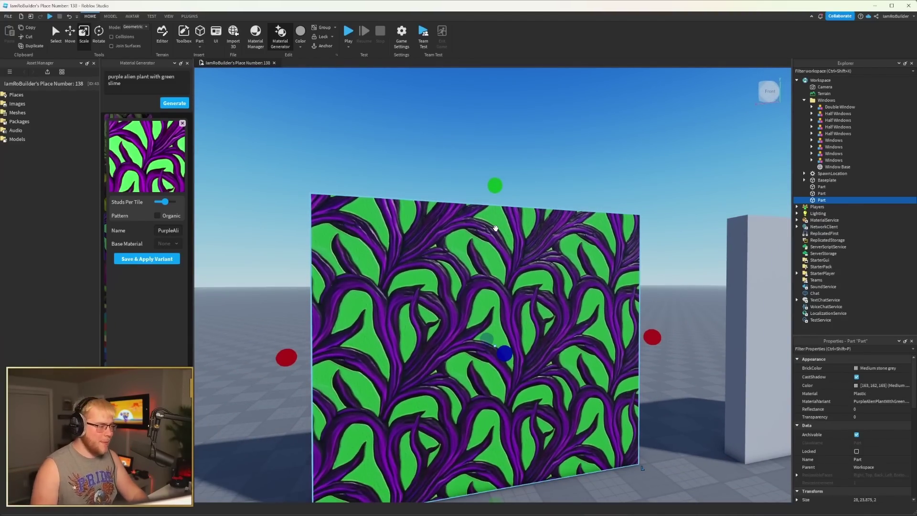
click(157, 215)
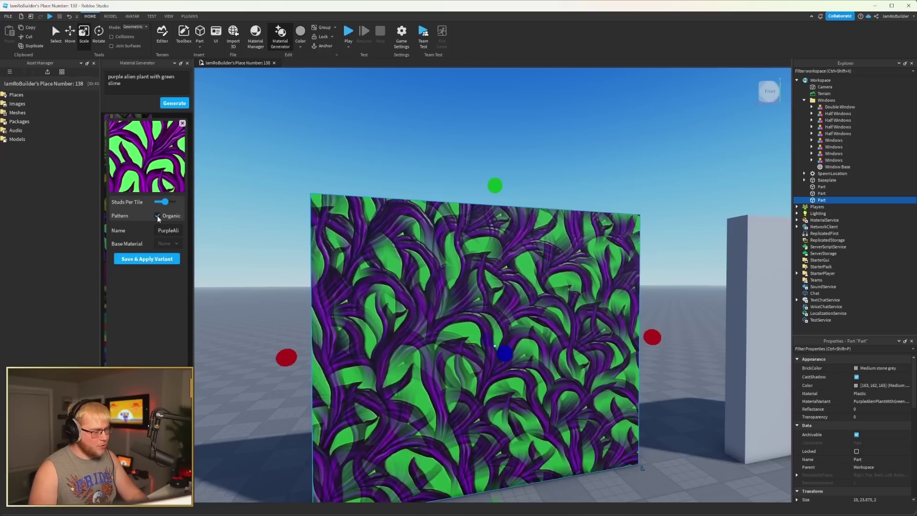
click(158, 216)
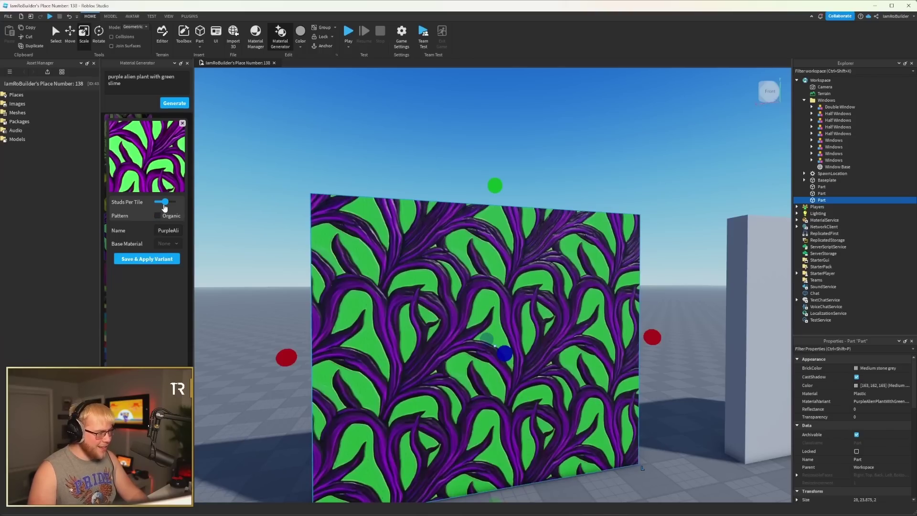
drag(165, 202, 160, 202)
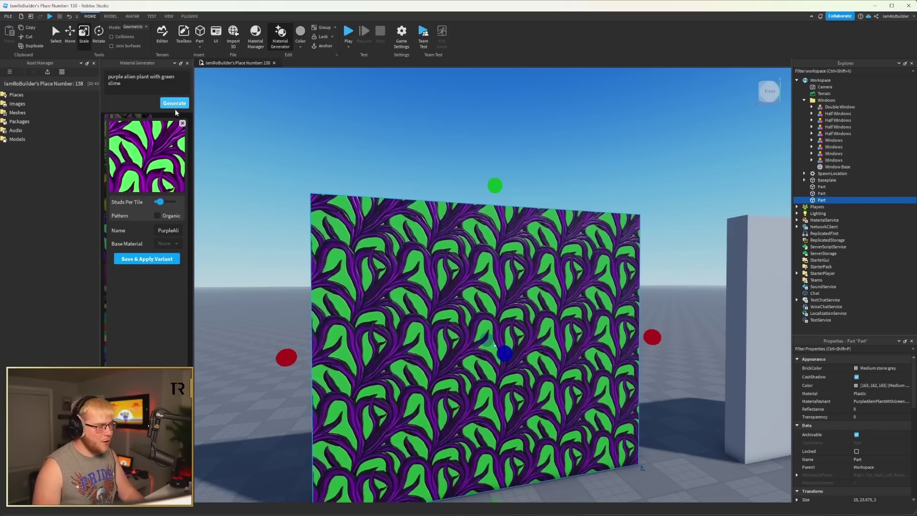
click(128, 142)
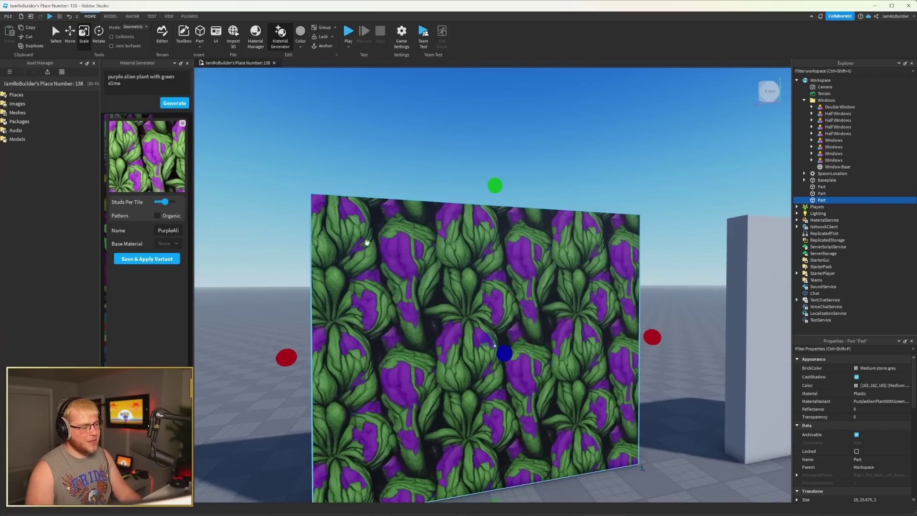
scroll(424, 276, down, 5)
right_drag(424, 277, 426, 275)
scroll(426, 275, up, 5)
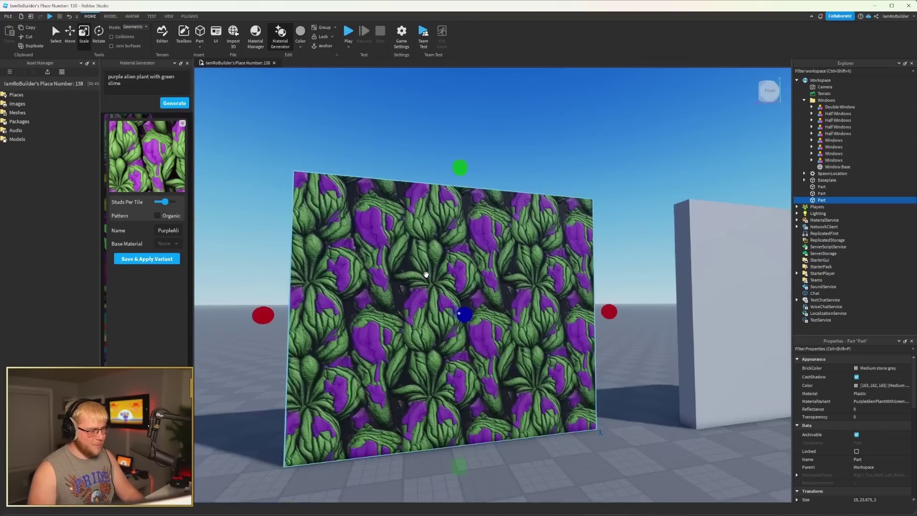
scroll(424, 282, down, 5)
scroll(423, 291, up, 5)
scroll(421, 299, down, 1)
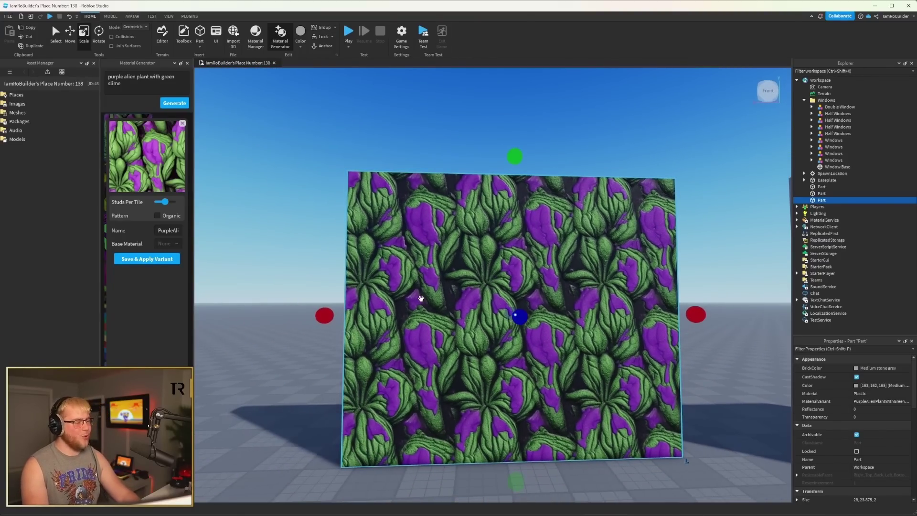
key(Escape)
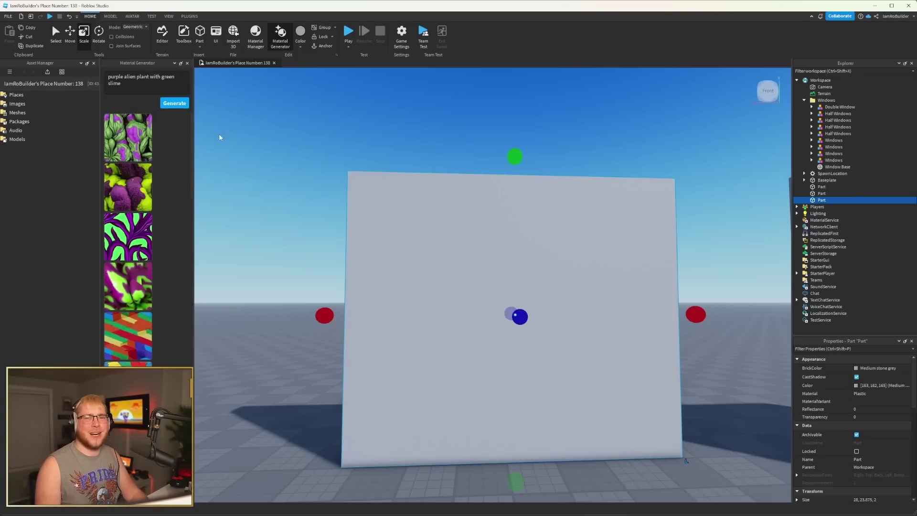
- Replace the prompt with 'gold and black plant with white spikes and money in space' and generate materials
click(140, 89)
key(ctrl+a)
key(BackSpace)
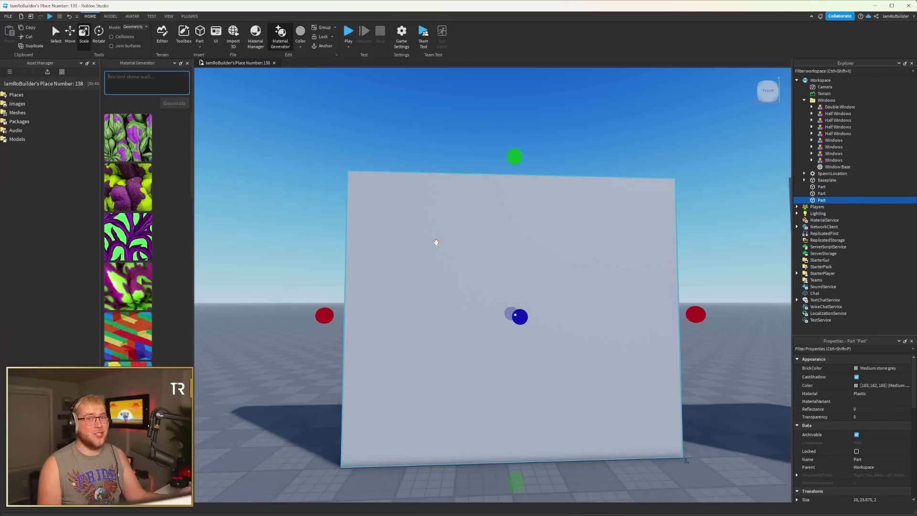
text(gold and black plant with white spikes and money)
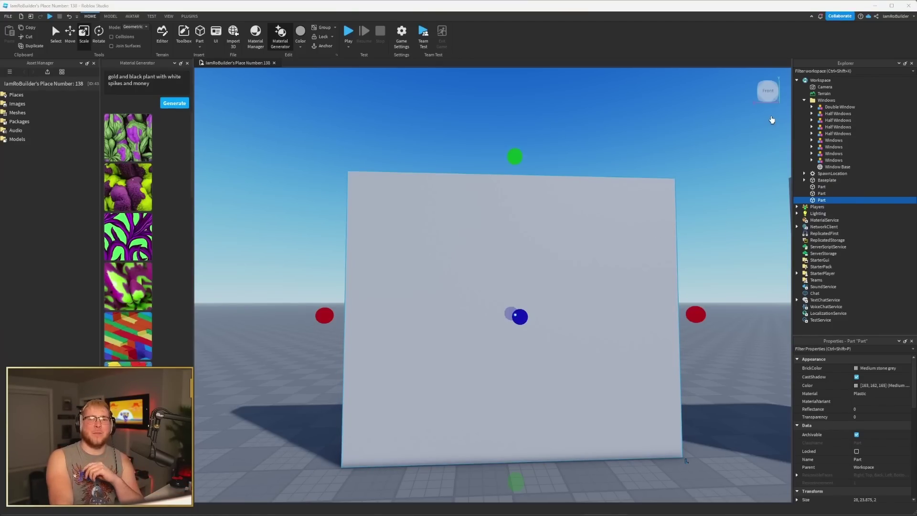
click(156, 85)
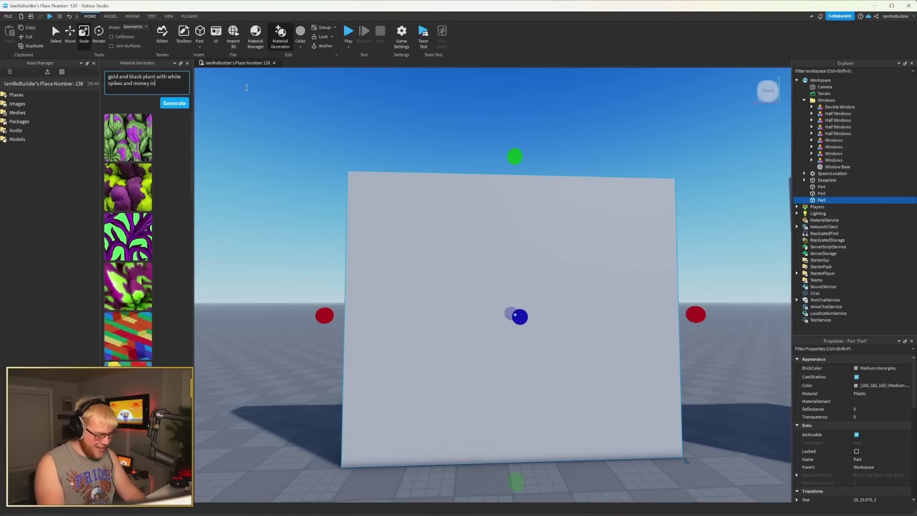
text(in space)
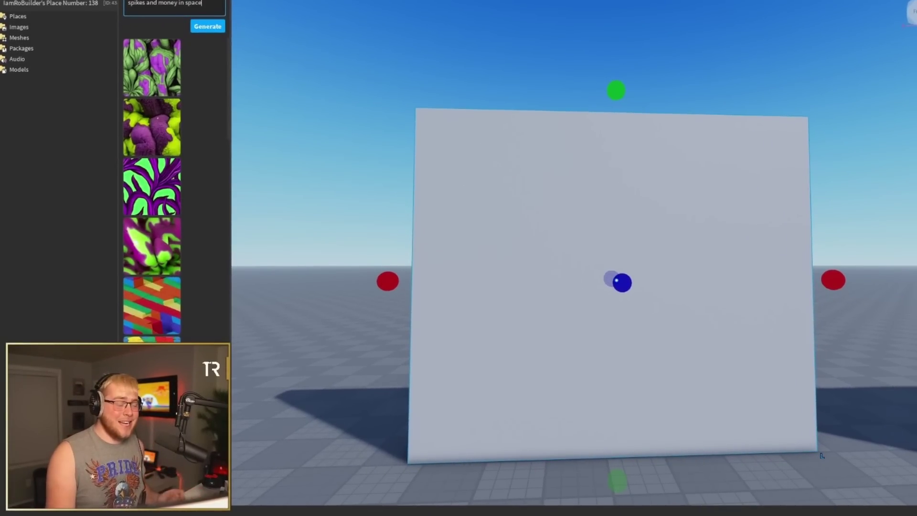
click(210, 26)
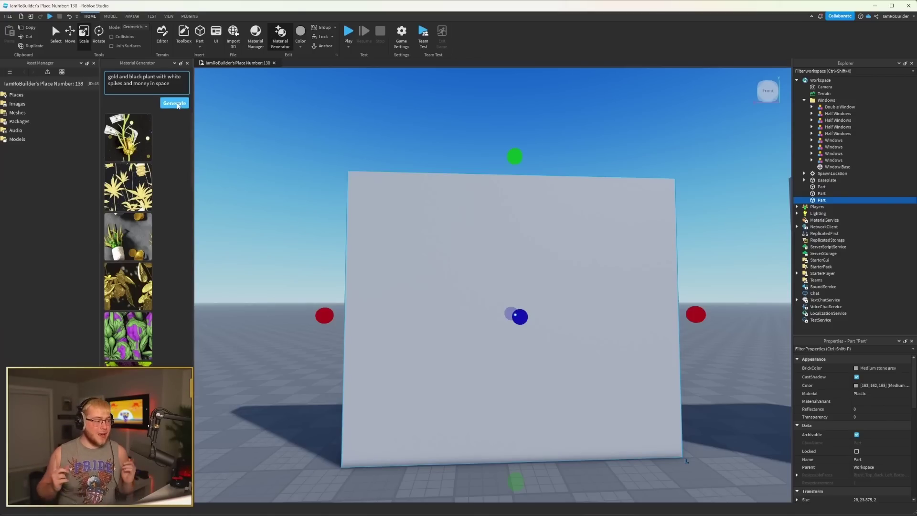
- Preview the first gold money plant material on the wall, then close the preview
click(117, 136)
scroll(533, 267, up, 5)
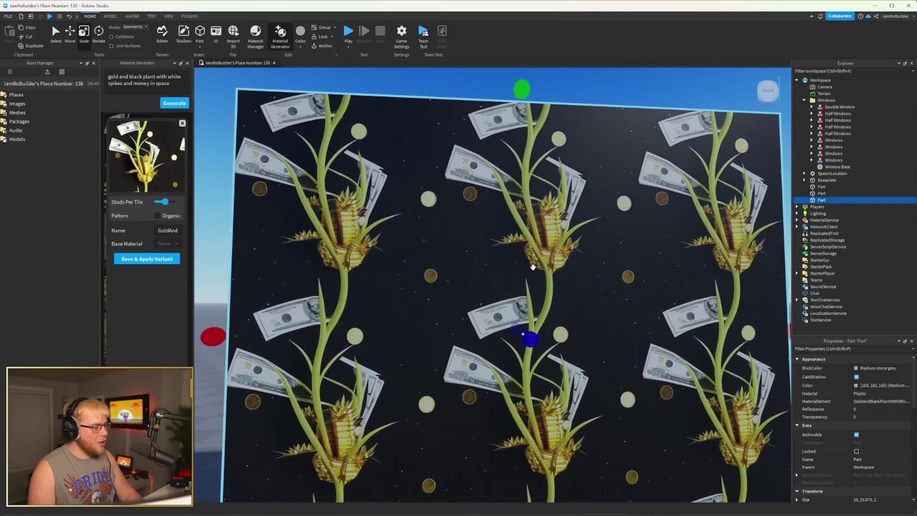
scroll(534, 267, down, 2)
scroll(533, 267, up, 3)
scroll(533, 267, down, 3)
scroll(533, 267, up, 3)
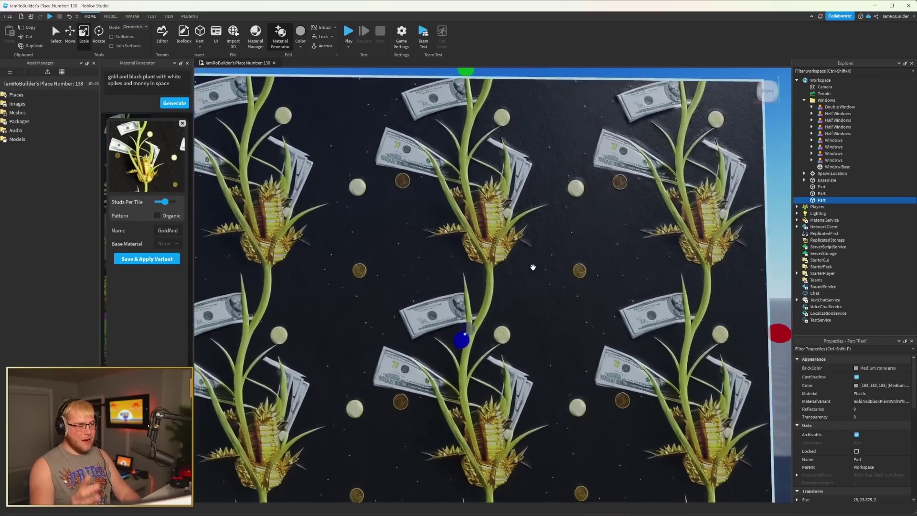
scroll(533, 267, up, 2)
scroll(533, 267, down, 3)
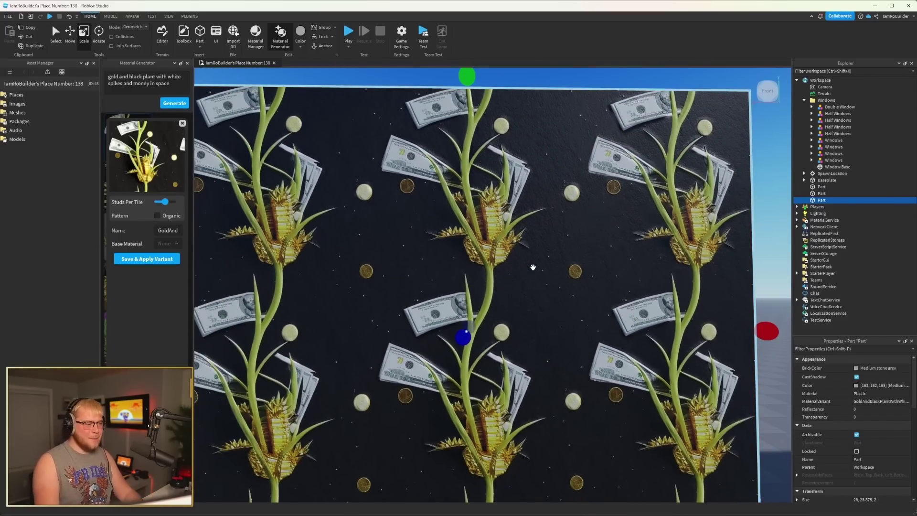
scroll(533, 267, down, 3)
scroll(479, 277, up, 1)
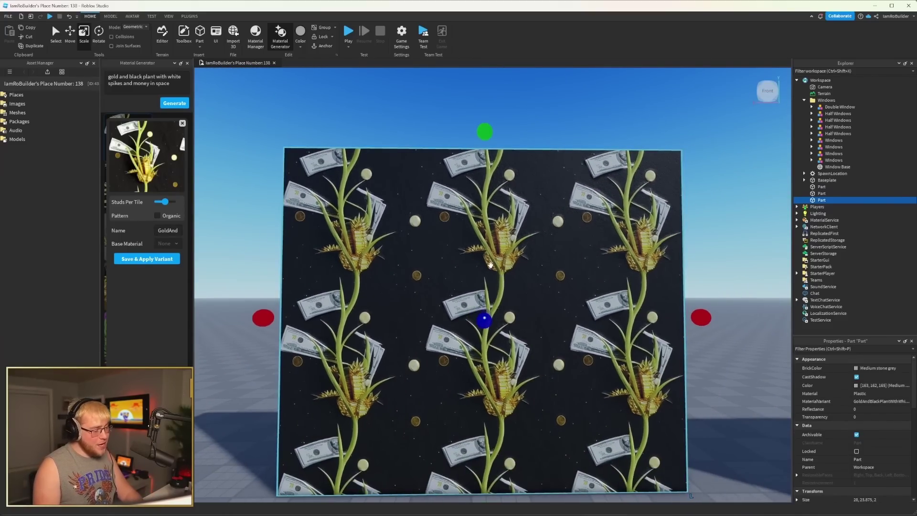
click(182, 123)
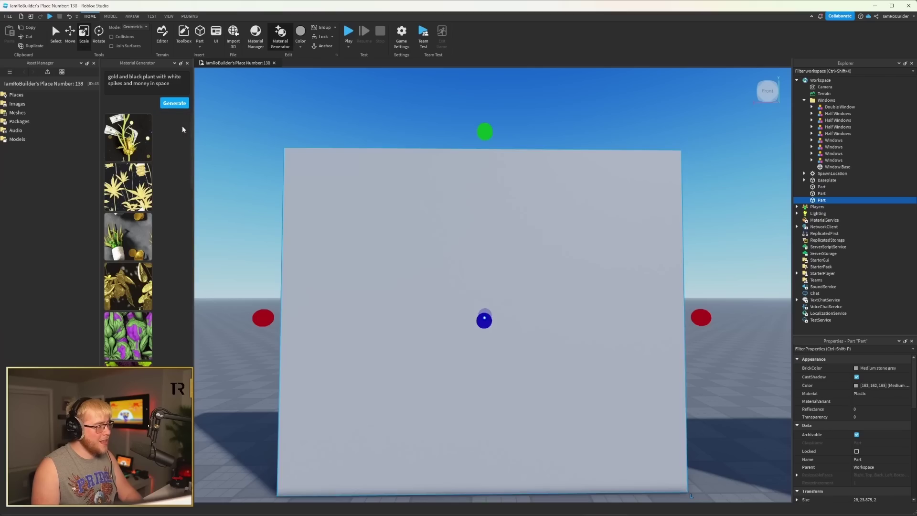
- Try the gold-leaf plant variant on the wall and return to all variants
click(133, 188)
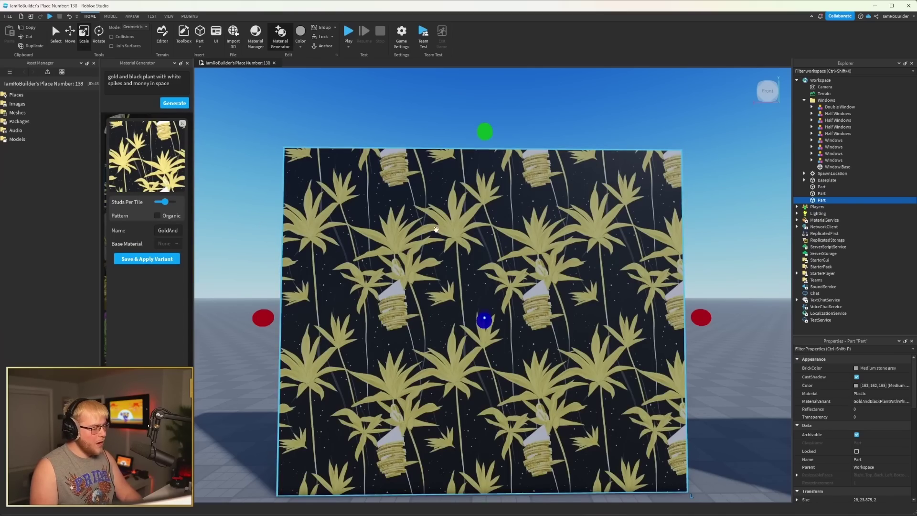
scroll(354, 225, up, 10)
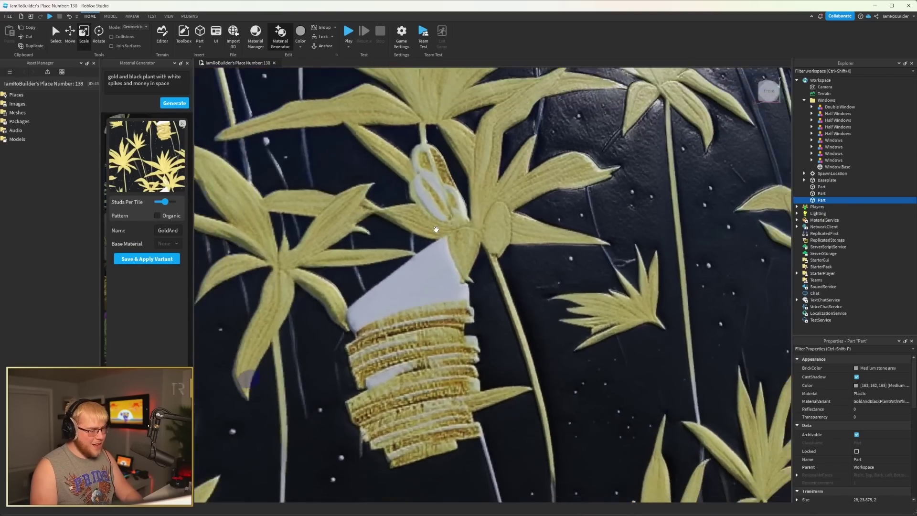
scroll(435, 229, down, 10)
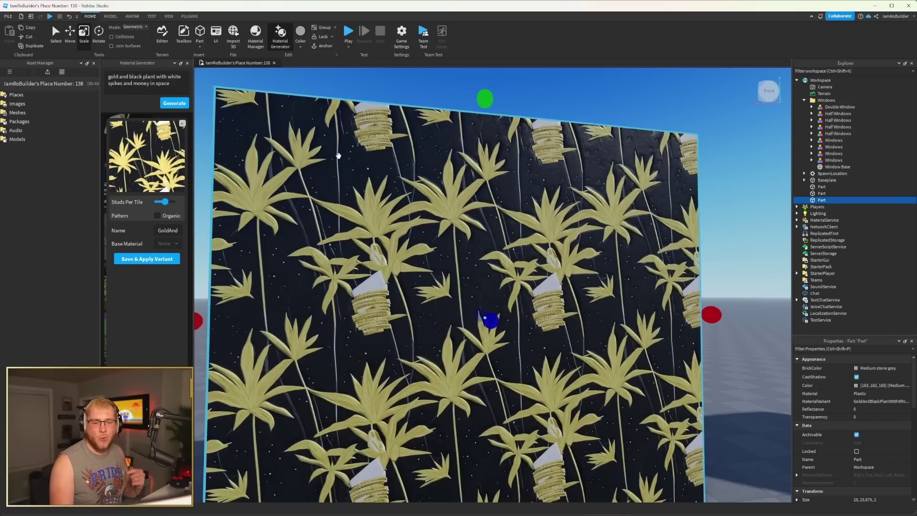
click(182, 124)
- Preview the potted plant with coins variant, then undo it to leave the wall plain grey
click(131, 235)
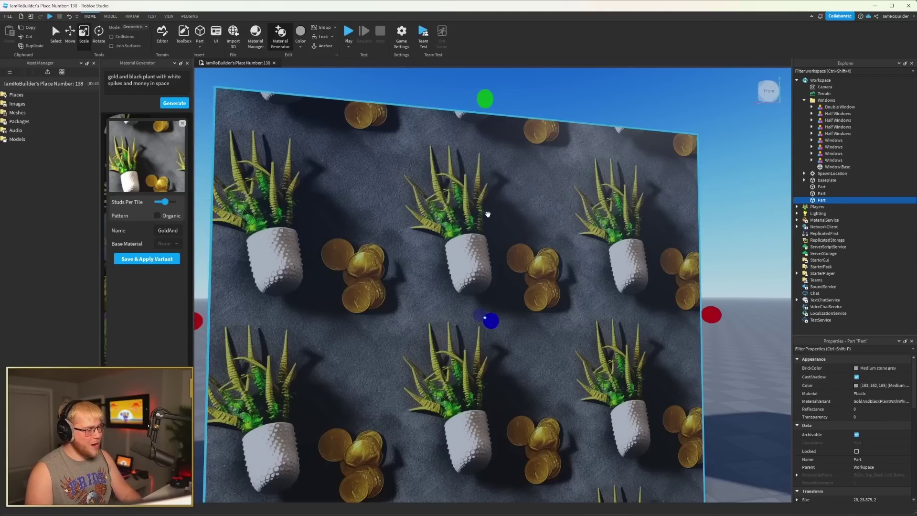
scroll(492, 209, down, 3)
scroll(491, 211, up, 5)
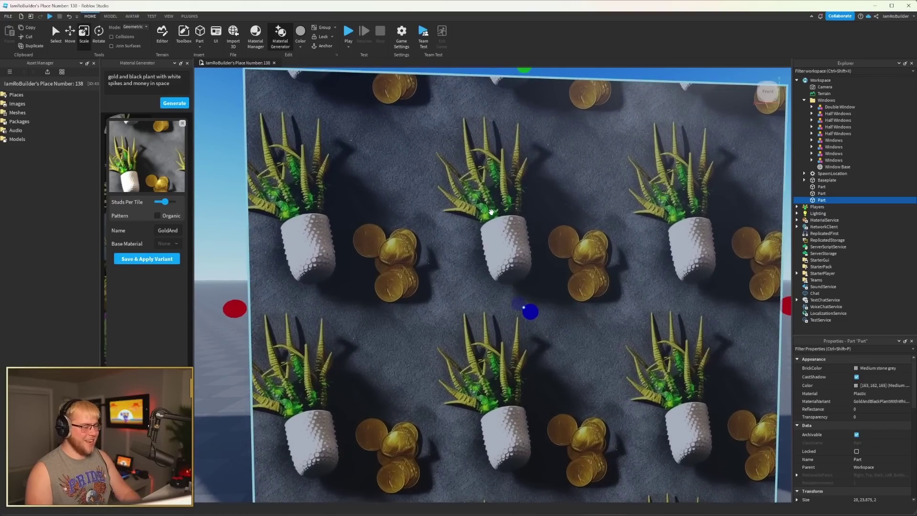
key(d)
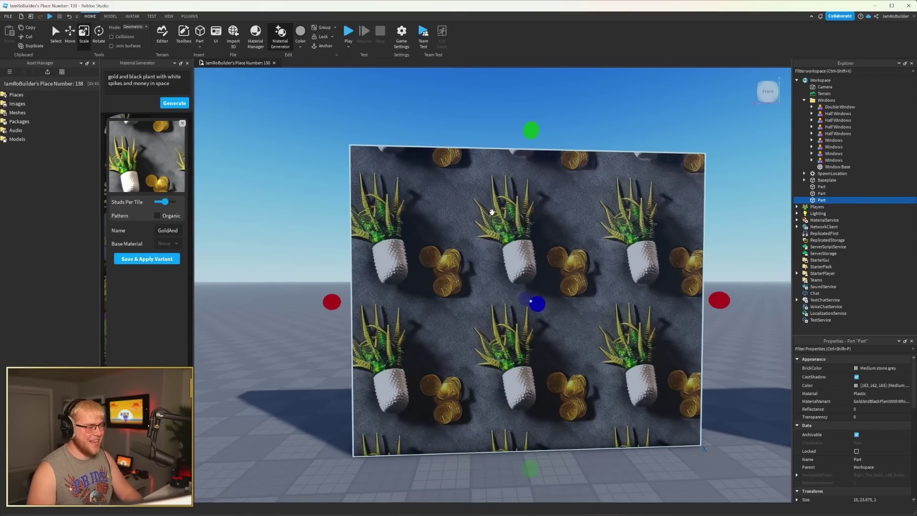
scroll(492, 211, down, 5)
scroll(492, 213, up, 5)
key(ctrl+z)
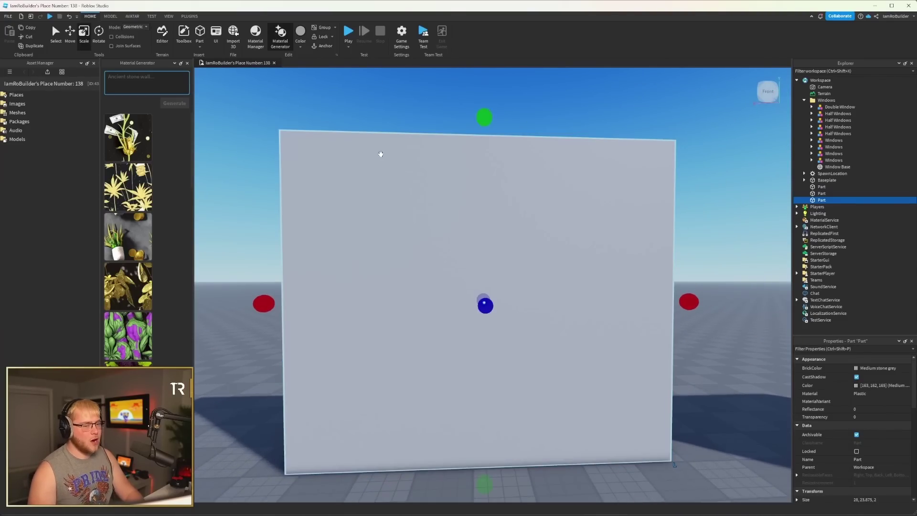
- Generate 'stylized grass with flowers' materials and scale the part into a 455.5 × 2047.875 × 0.125 slab
click(148, 77)
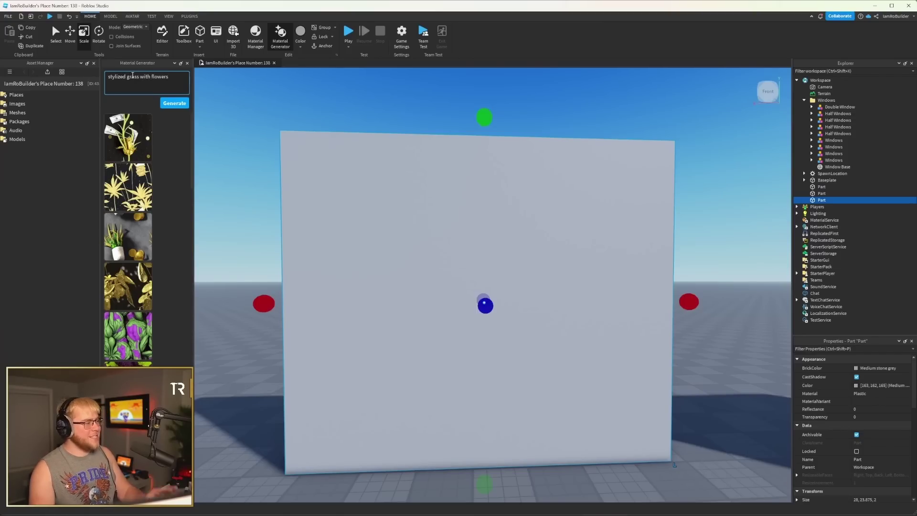
click(176, 104)
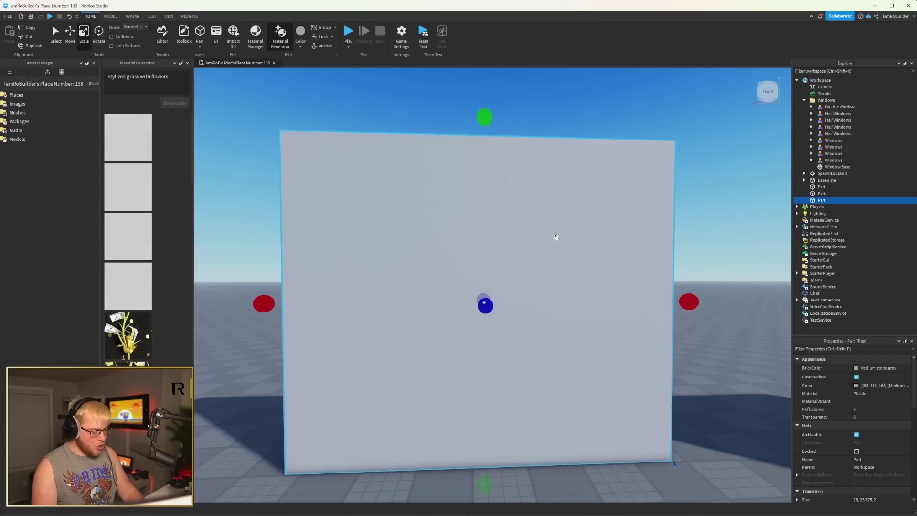
right_drag(555, 237, 554, 250)
key(f)
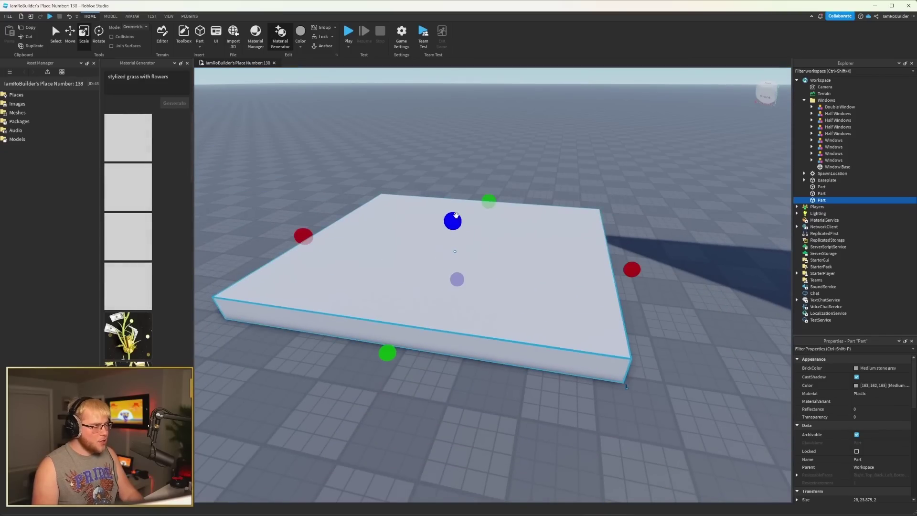
drag(451, 219, 453, 240)
drag(634, 280, 789, 294)
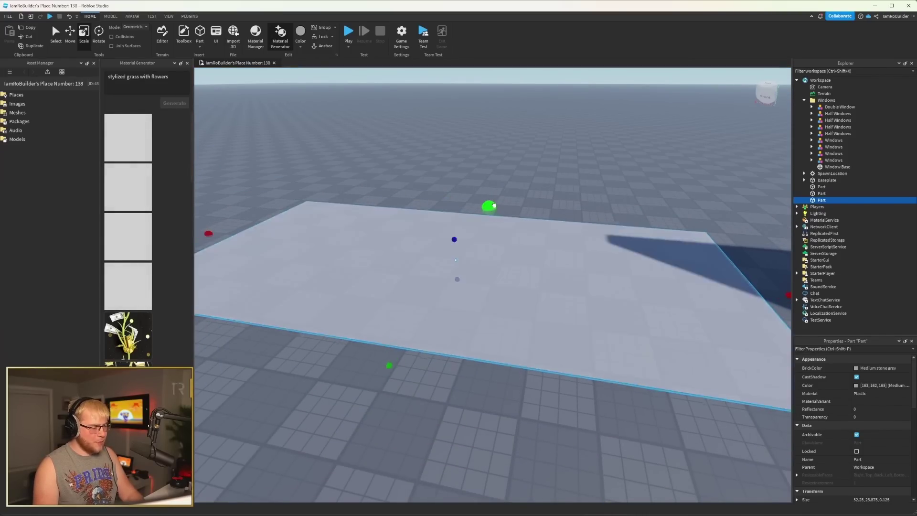
drag(488, 207, 168, 157)
- Apply a grass-with-flowers variant, then regenerate with the prompt shortened to 'stylized grass'
click(120, 140)
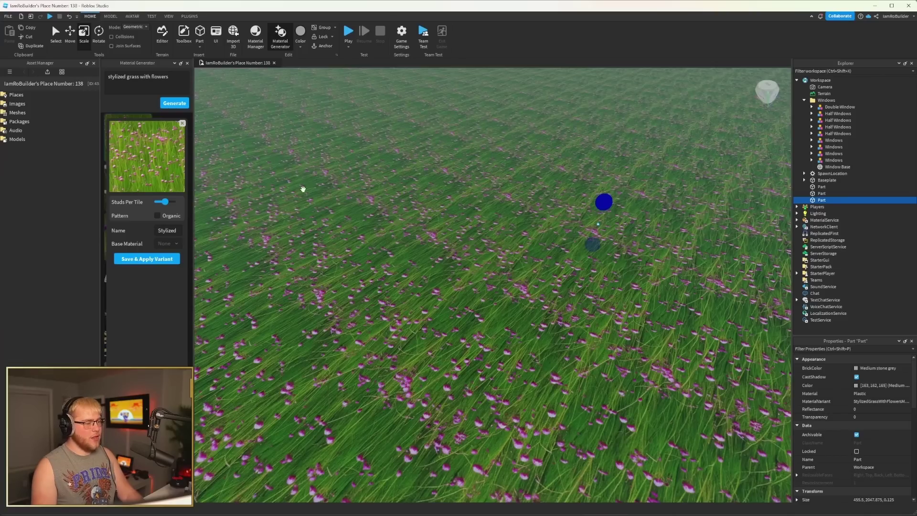
right_drag(484, 233, 473, 226)
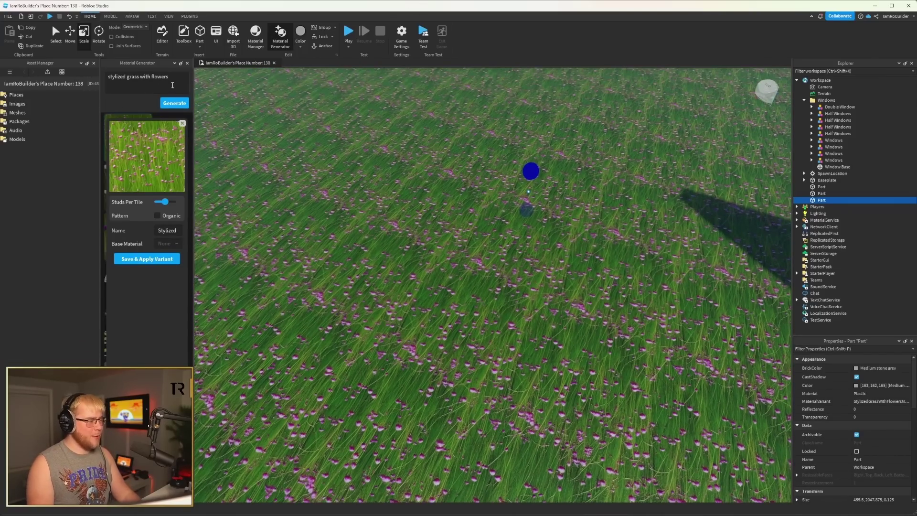
drag(168, 77, 148, 80)
click(174, 103)
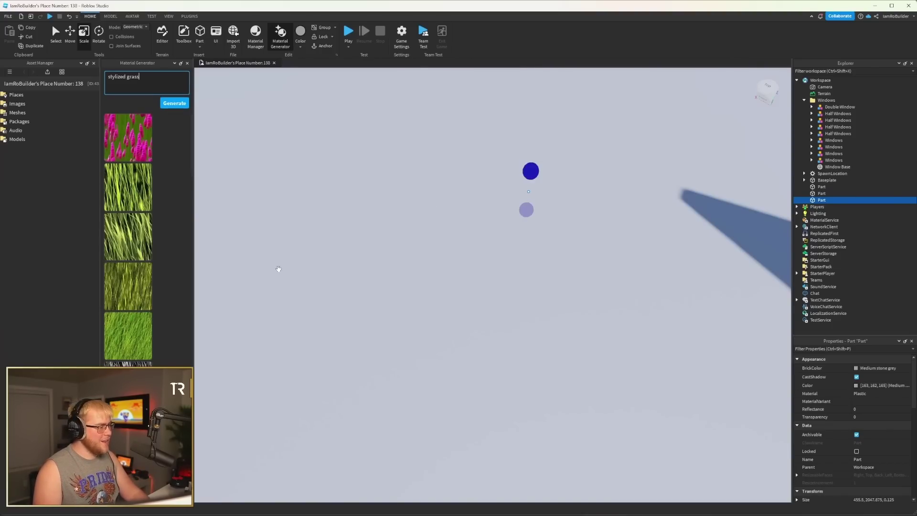
- Preview the third stylized grass variant on the ground slab, then close the preview
click(131, 240)
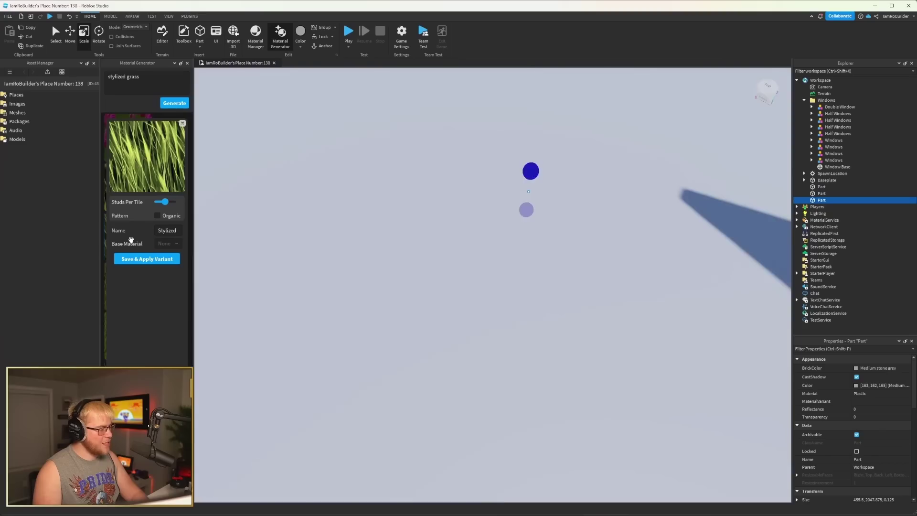
scroll(496, 281, down, 10)
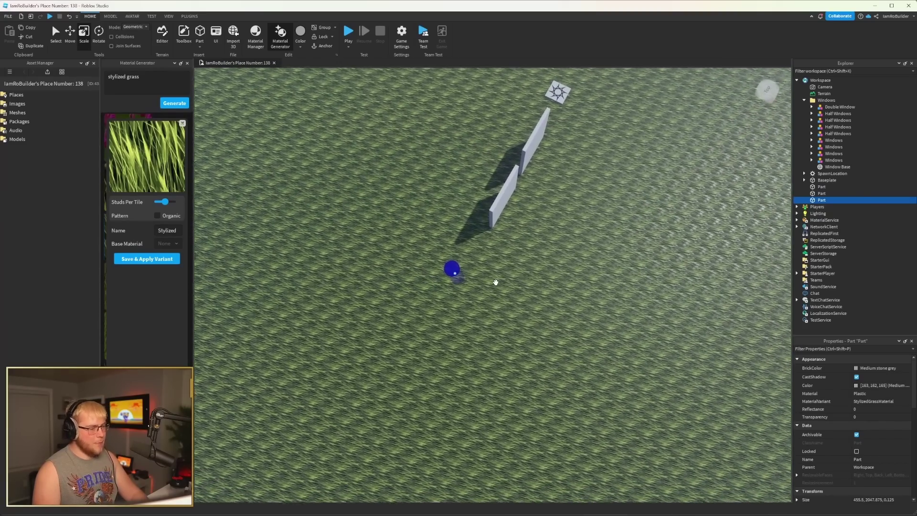
scroll(496, 282, up, 10)
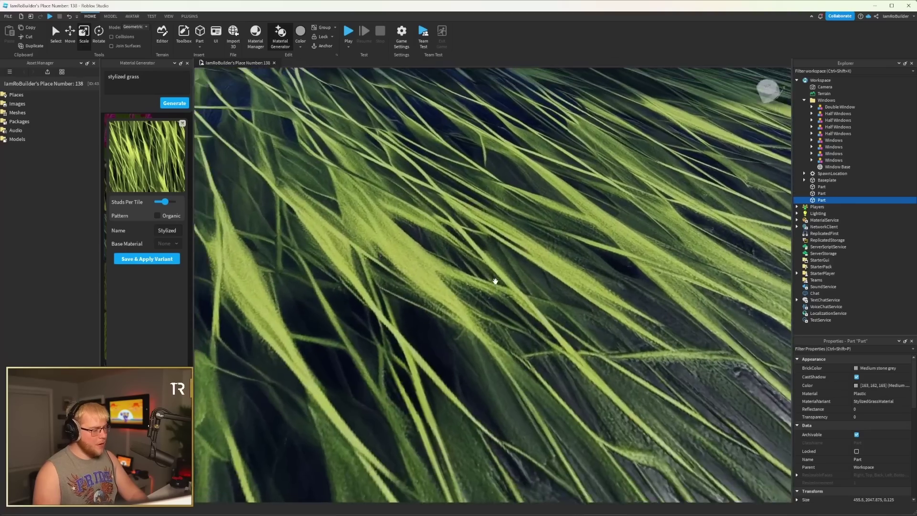
right_drag(496, 282, 496, 282)
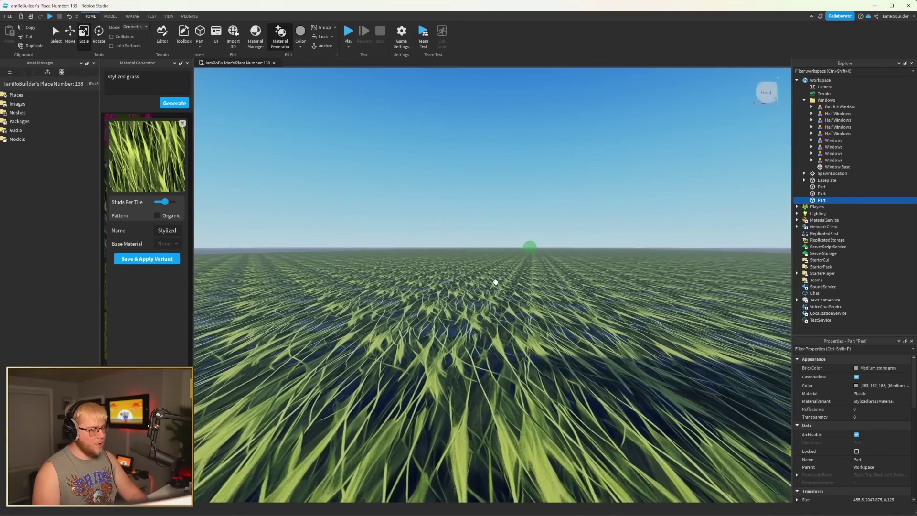
scroll(495, 281, up, 2)
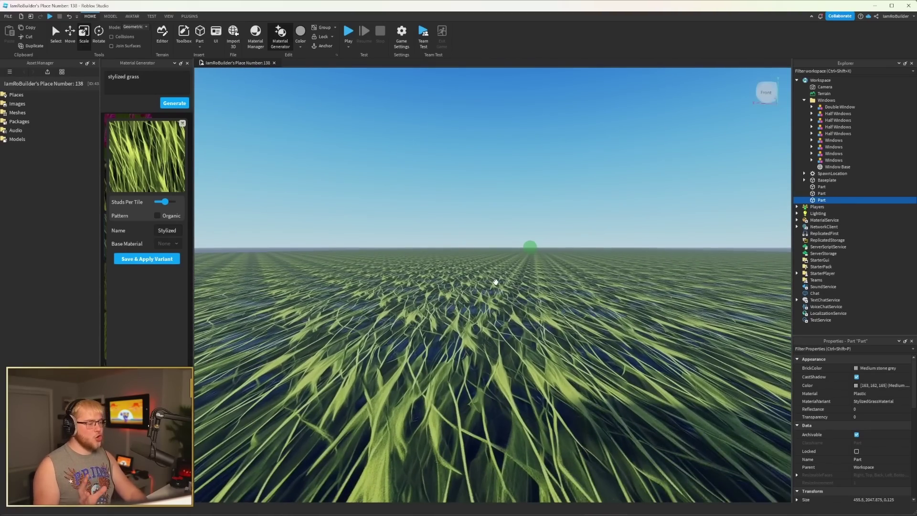
scroll(520, 270, up, 4)
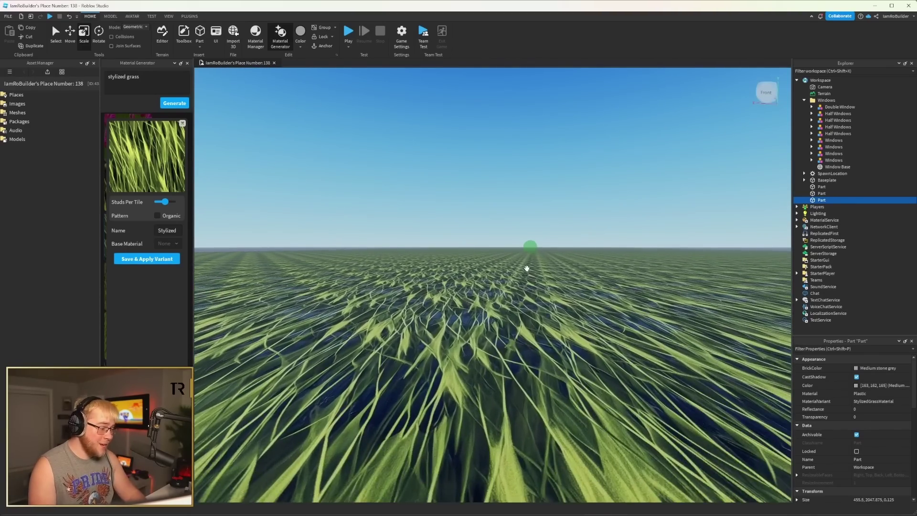
right_drag(526, 267, 525, 267)
scroll(525, 268, down, 6)
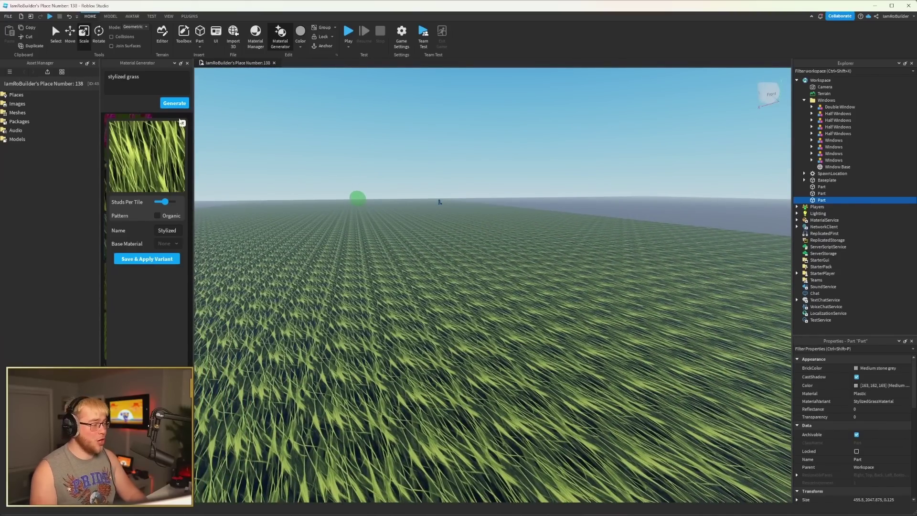
click(182, 124)
- Generate a new stylized grass batch and apply the third variant, StylizedGrassMaterial, to the ground
click(174, 103)
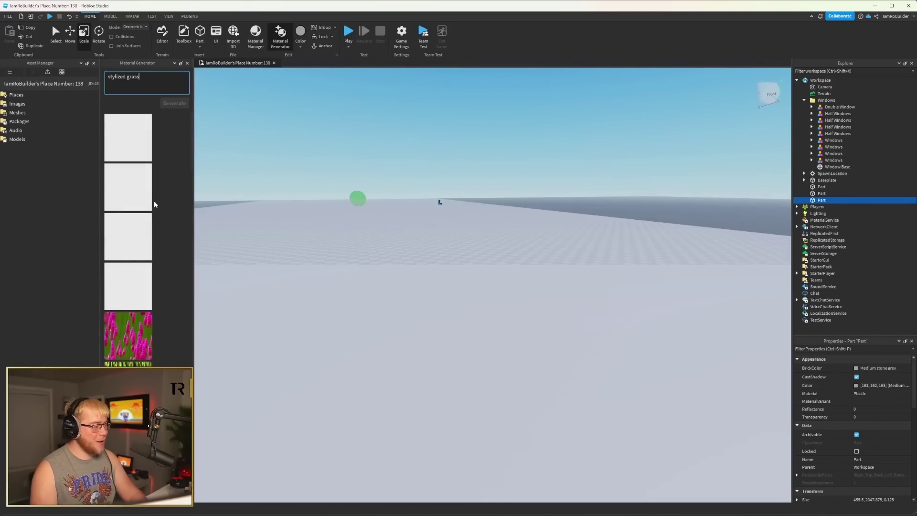
right_drag(530, 213, 533, 221)
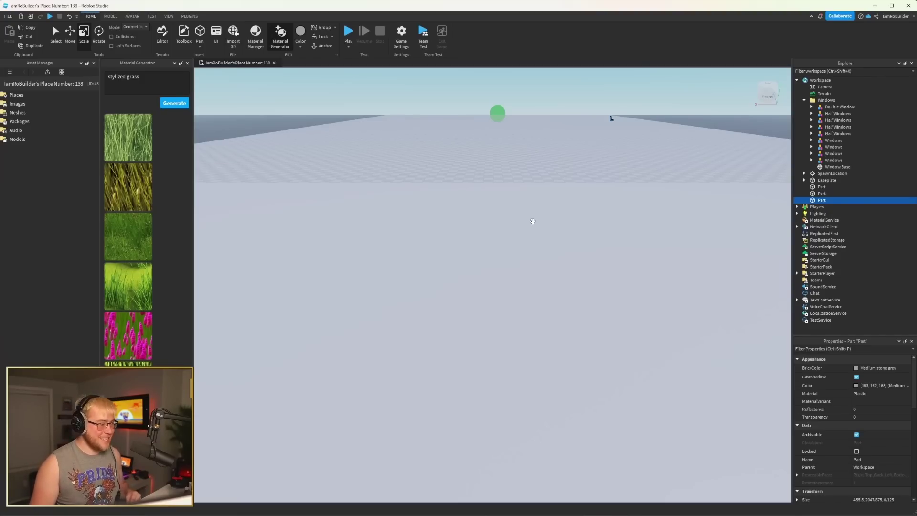
right_drag(533, 221, 539, 206)
click(131, 255)
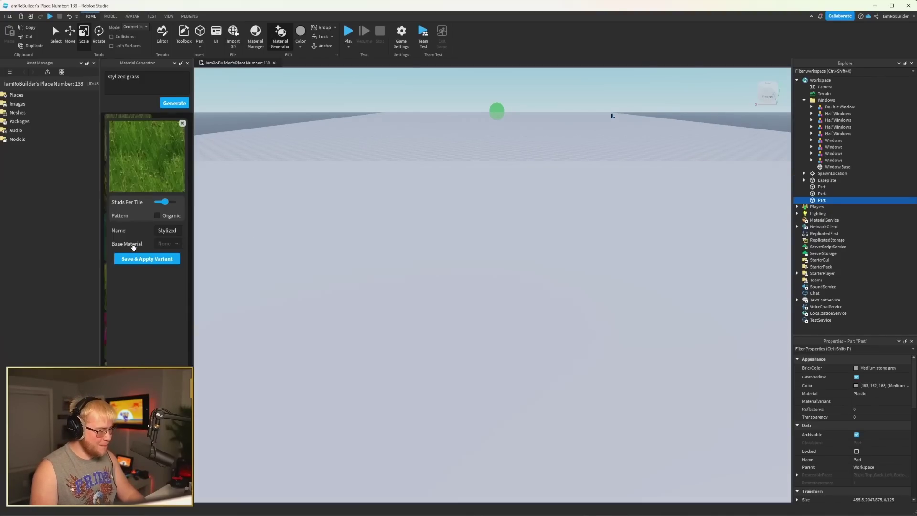
right_drag(285, 244, 492, 260)
scroll(411, 246, down, 5)
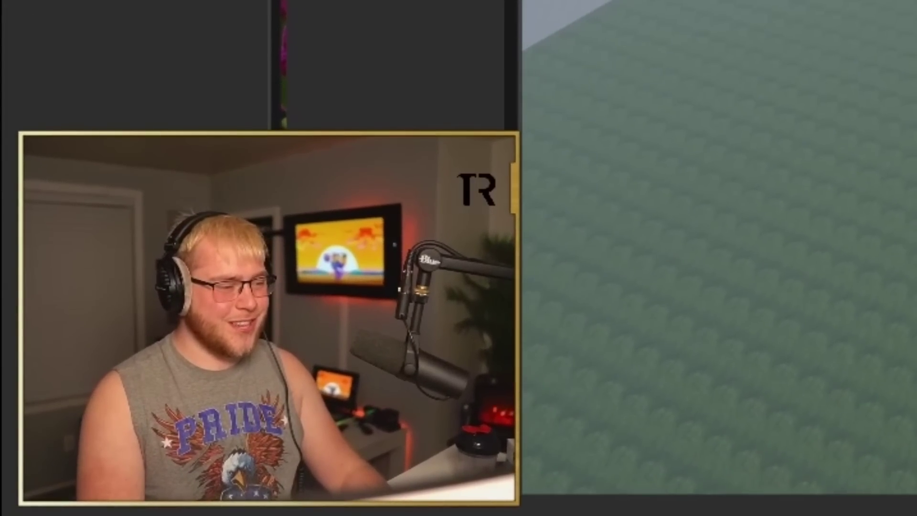